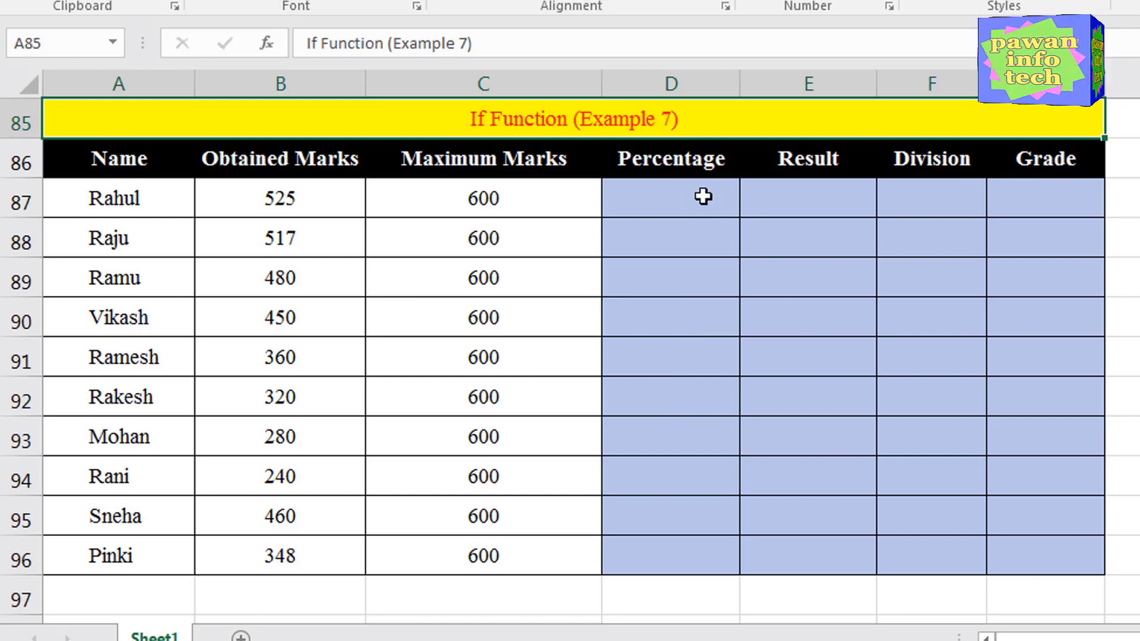
- Enter =B87/6 in D87 so the first student's percentage shows 87.5
{"action": "left_click", "coordinate": [662, 199]}
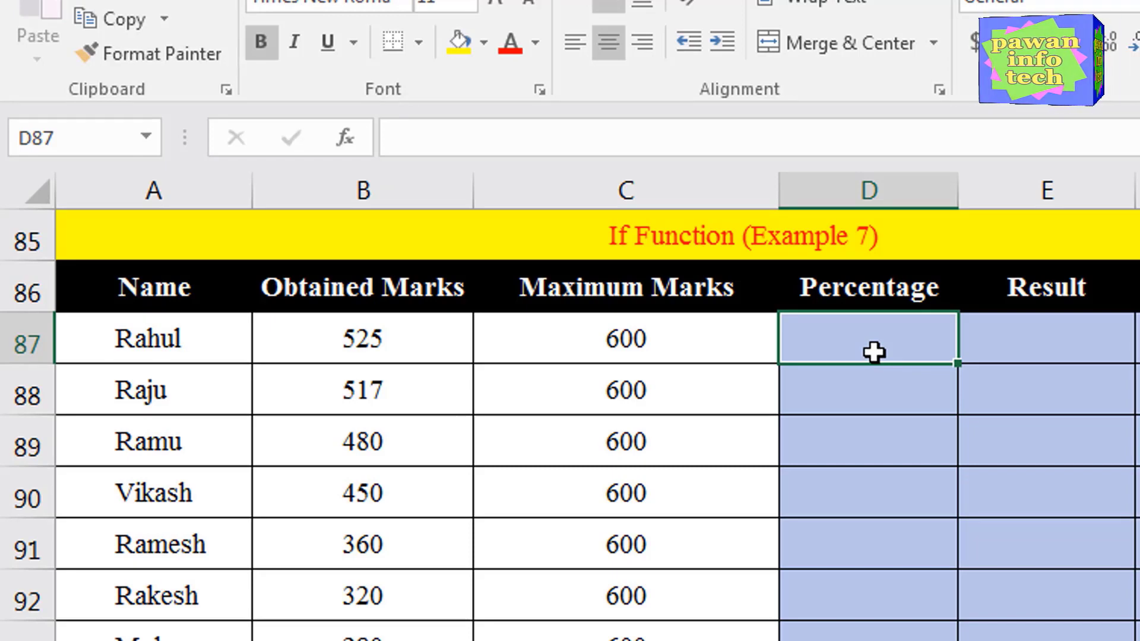
{"action": "type", "text": "="}
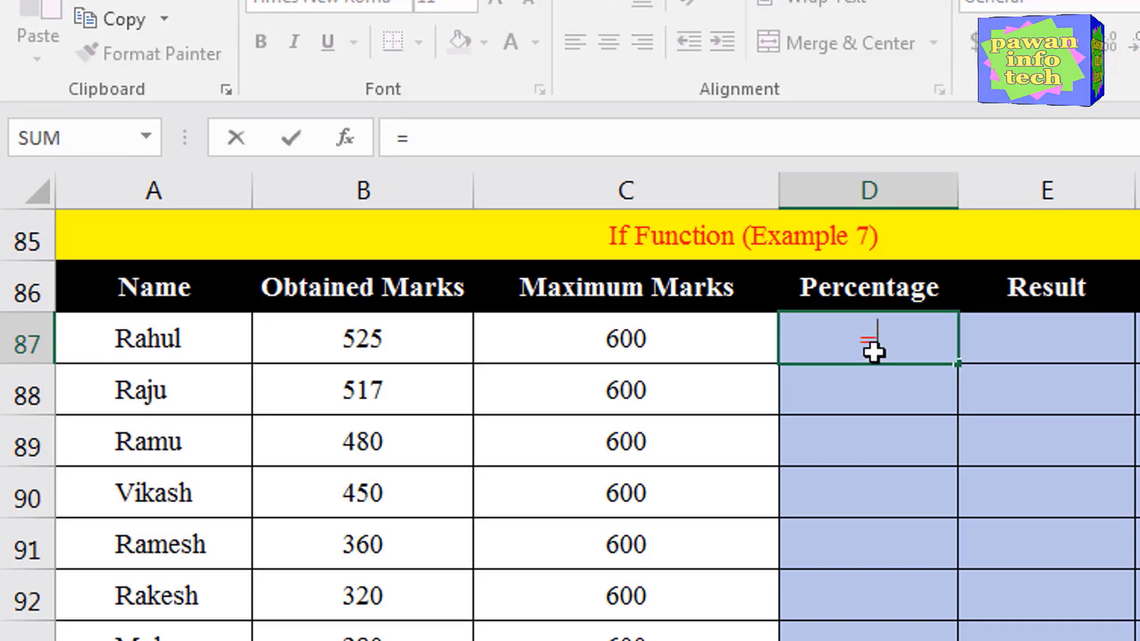
{"action": "left_click", "coordinate": [374, 345]}
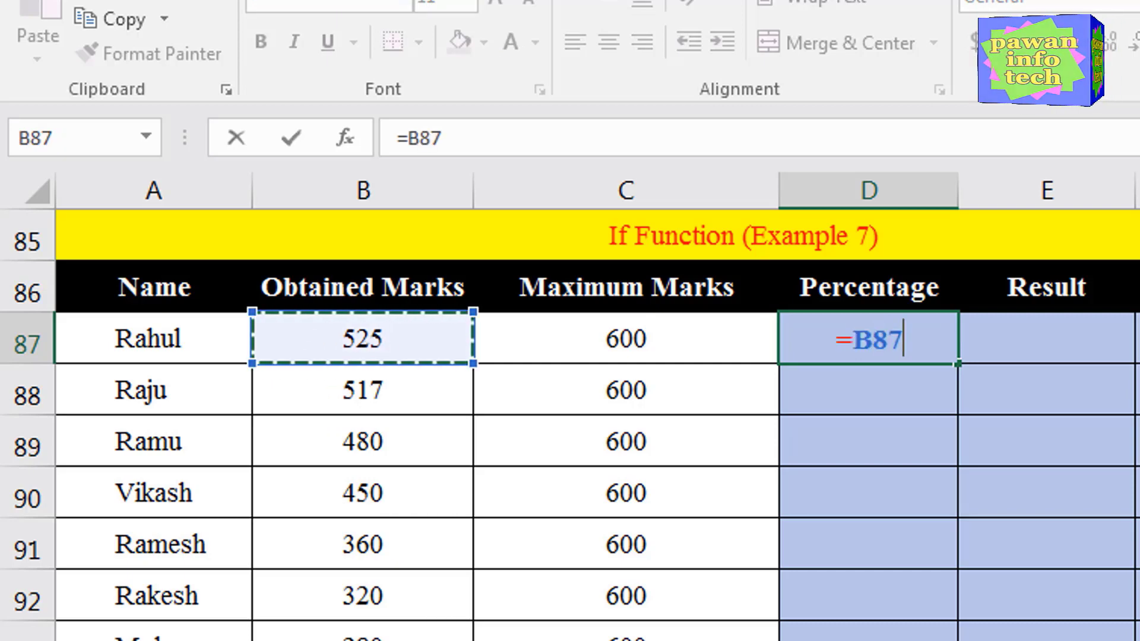
{"action": "type", "text": "/"}
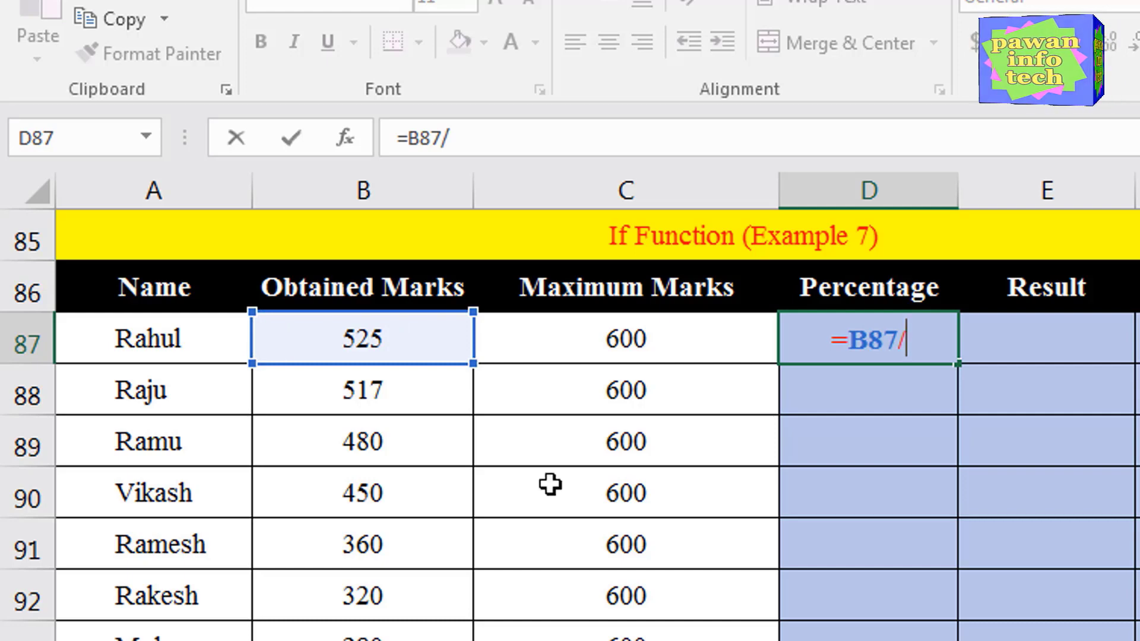
{"action": "type", "text": "6"}
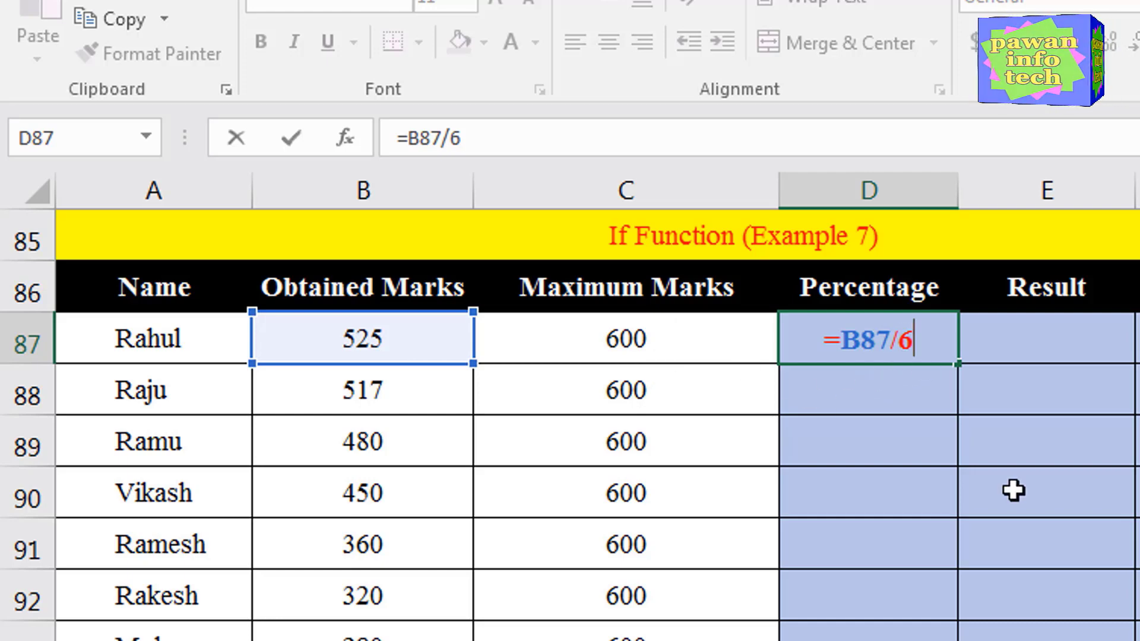
{"action": "key", "text": "Return"}
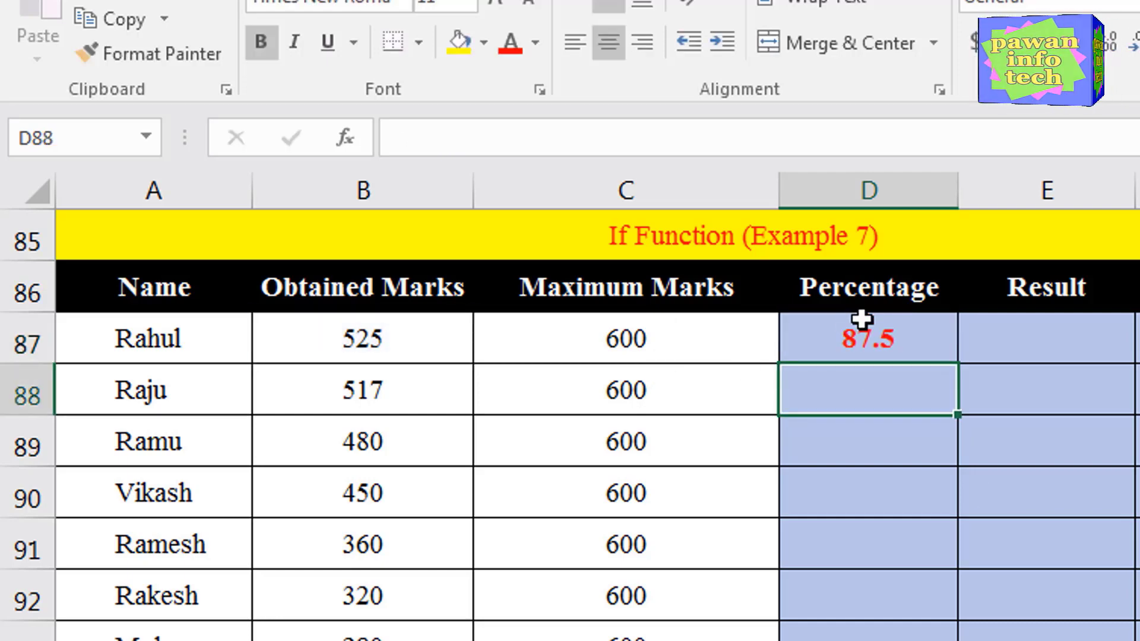
{"action": "left_click", "coordinate": [854, 330]}
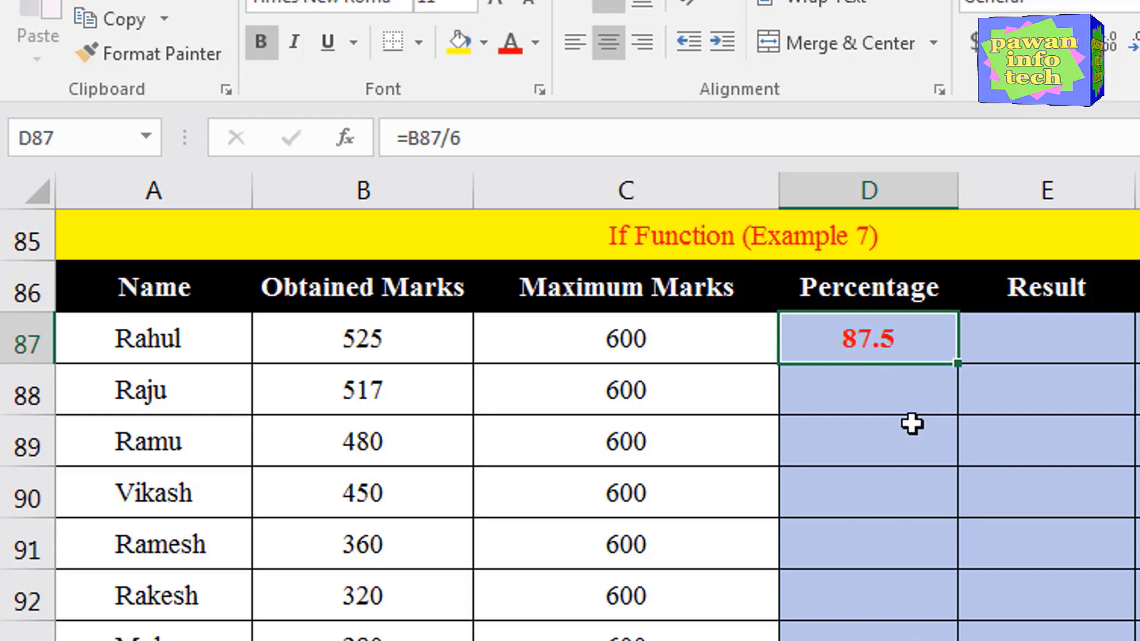
- Fill the percentage formula down the range D87:D96
{"action": "left_click_drag", "start_coordinate": [857, 331], "coordinate": [641, 597]}
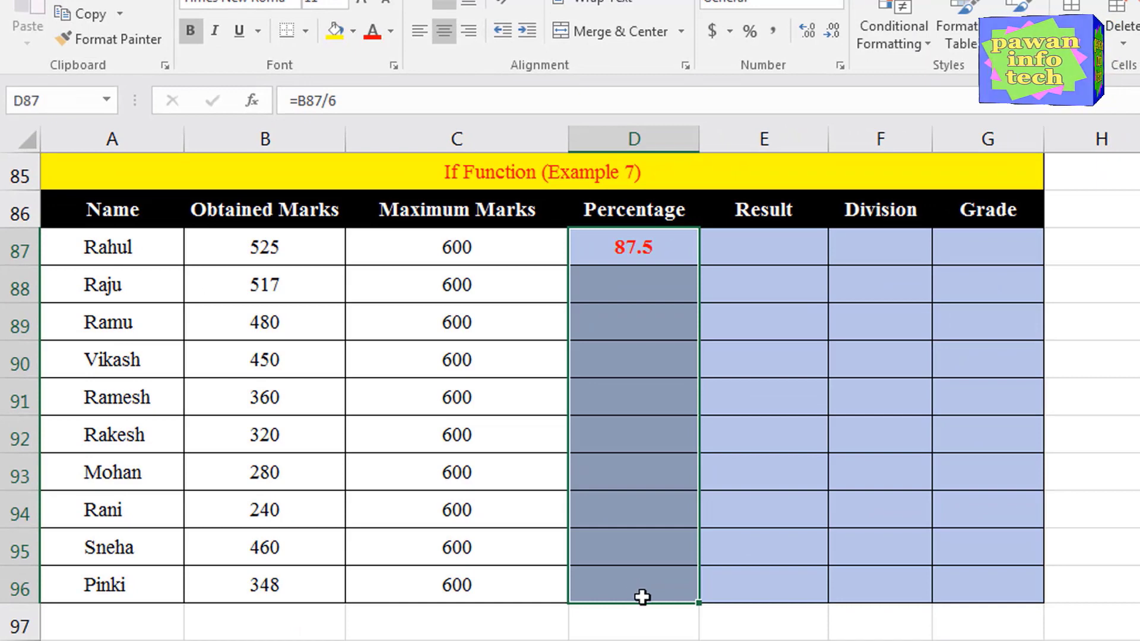
{"action": "key", "text": "ctrl+d"}
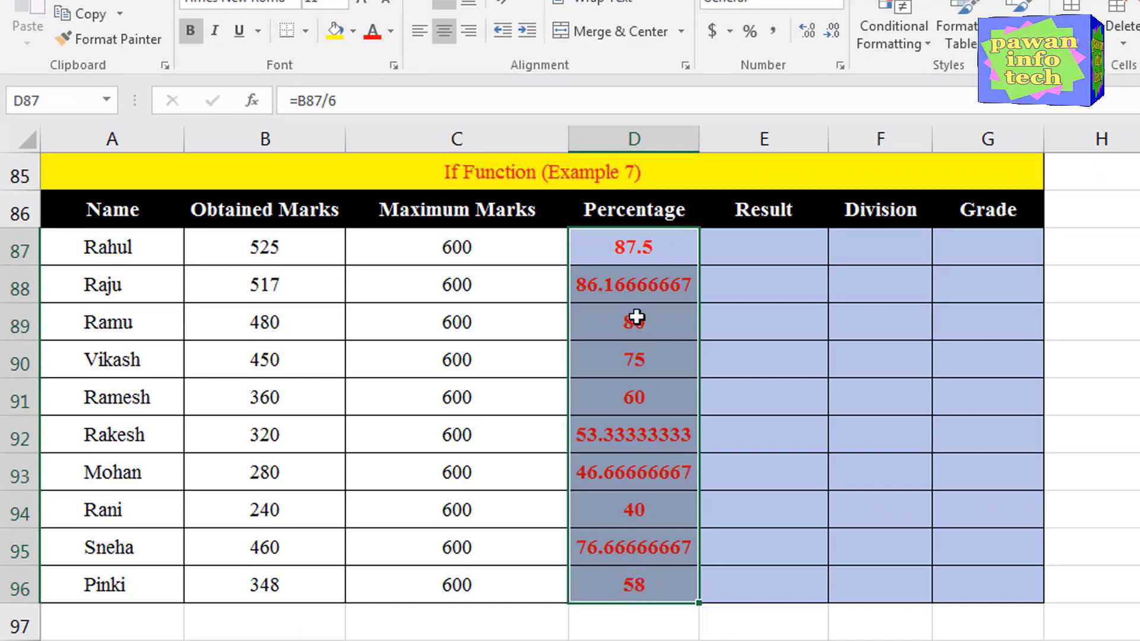
{"action": "left_click_drag", "start_coordinate": [637, 254], "coordinate": [642, 568]}
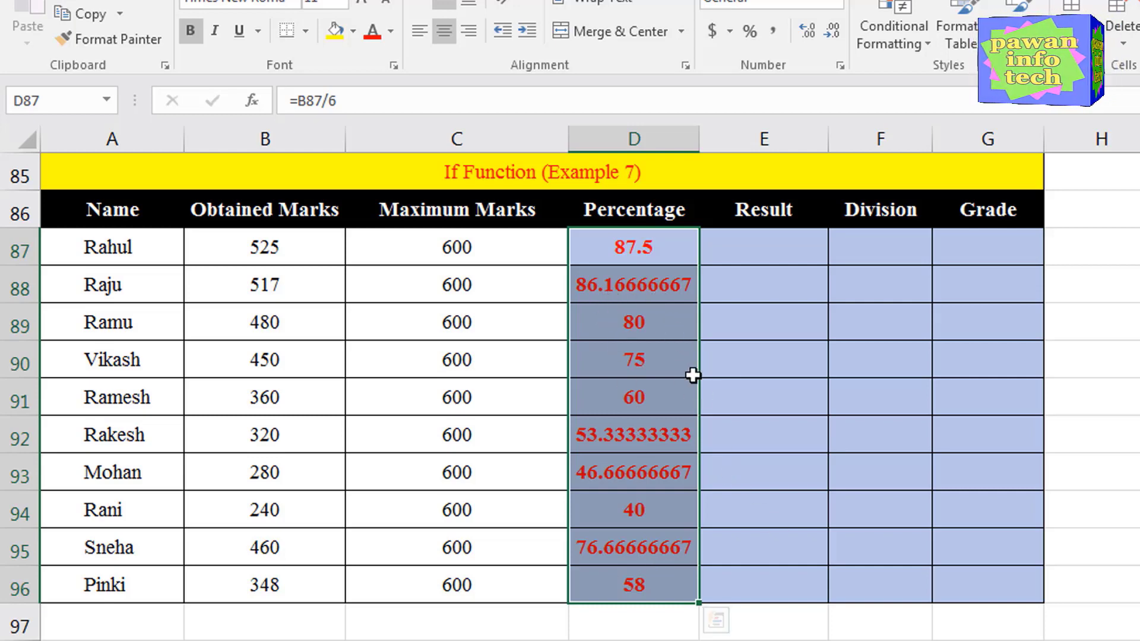
- Format the Percentage column to display two decimal places
{"action": "left_click", "coordinate": [806, 31]}
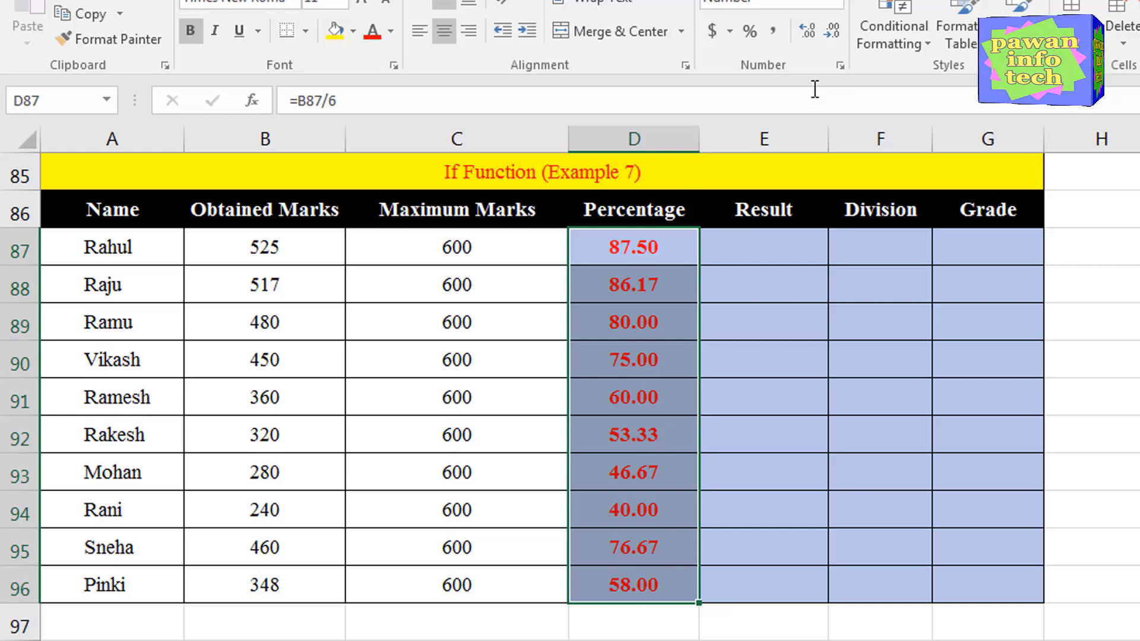
{"action": "left_click", "coordinate": [831, 33]}
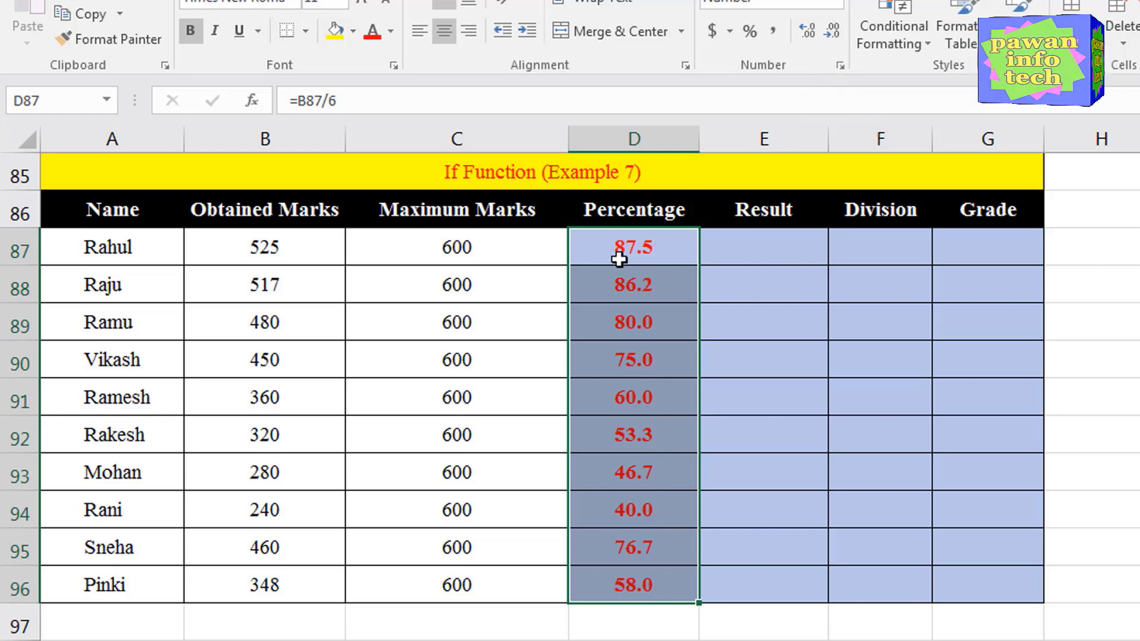
{"action": "left_click", "coordinate": [833, 34]}
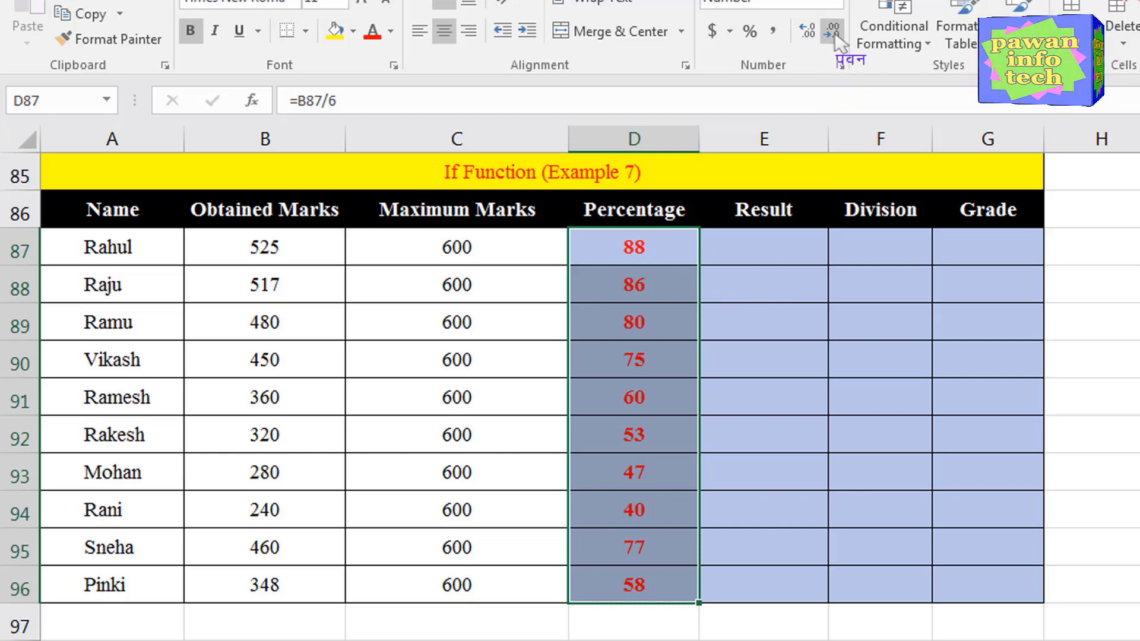
{"action": "left_click", "coordinate": [806, 33]}
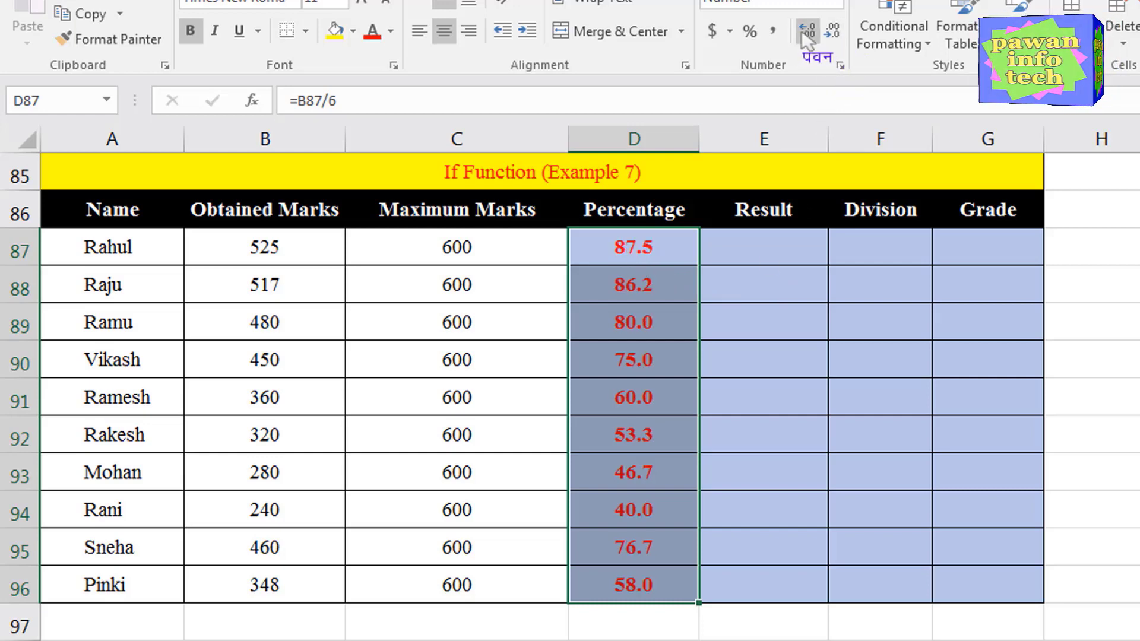
{"action": "left_click", "coordinate": [806, 34]}
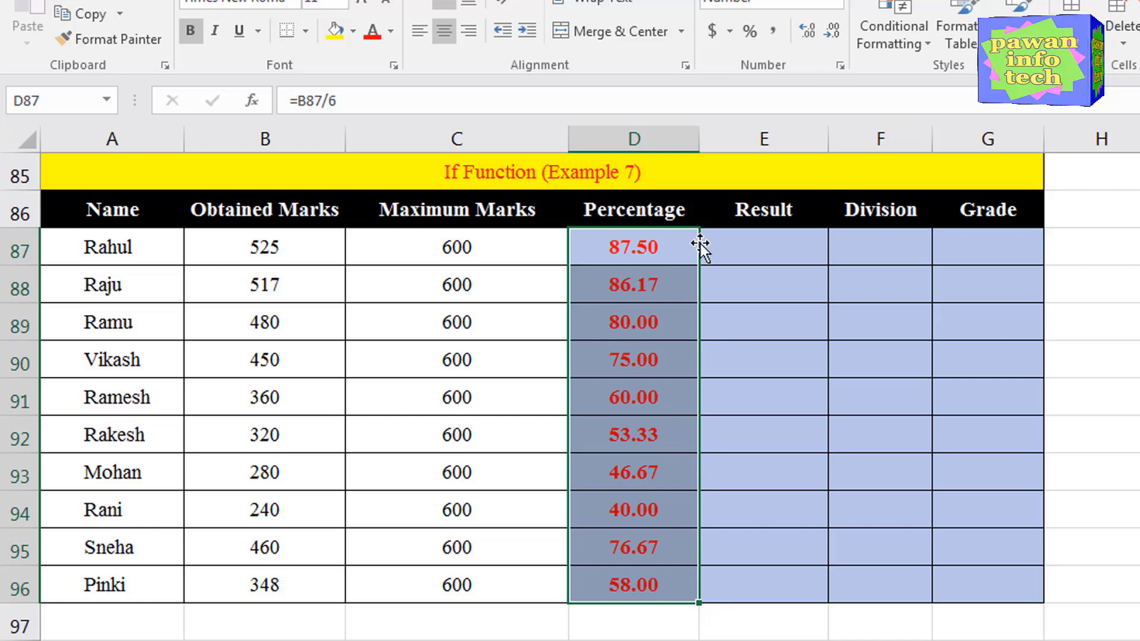
{"action": "left_click", "coordinate": [727, 249]}
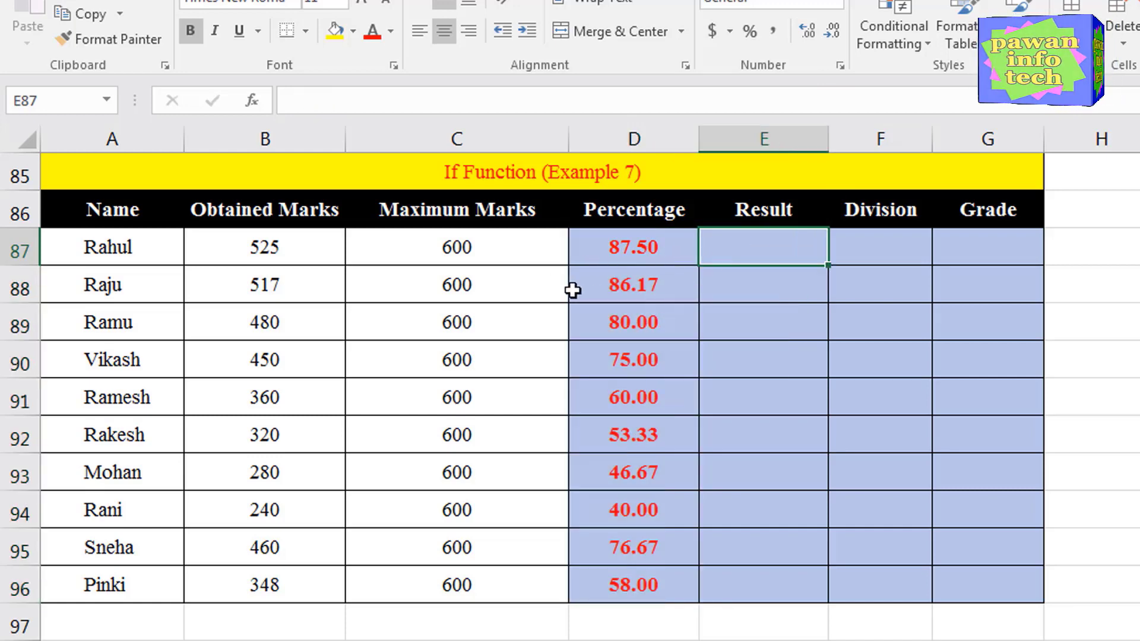
- Enter =IF(D87<33,"Fail","Pass") in E87 so it shows Pass
{"action": "left_click", "coordinate": [635, 245]}
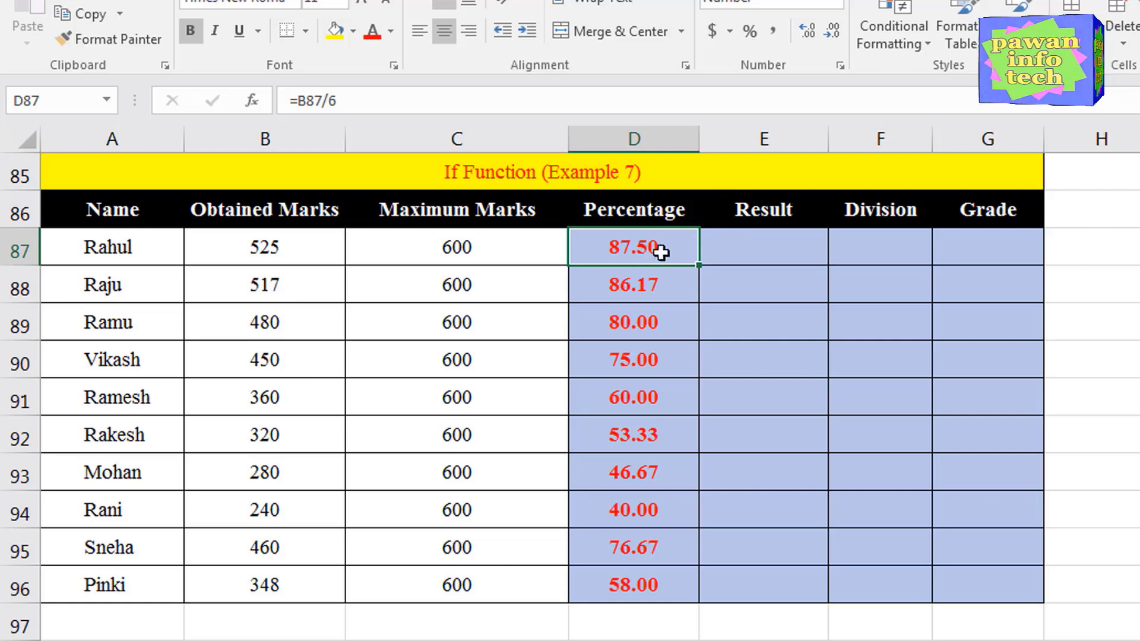
{"action": "left_click", "coordinate": [778, 253]}
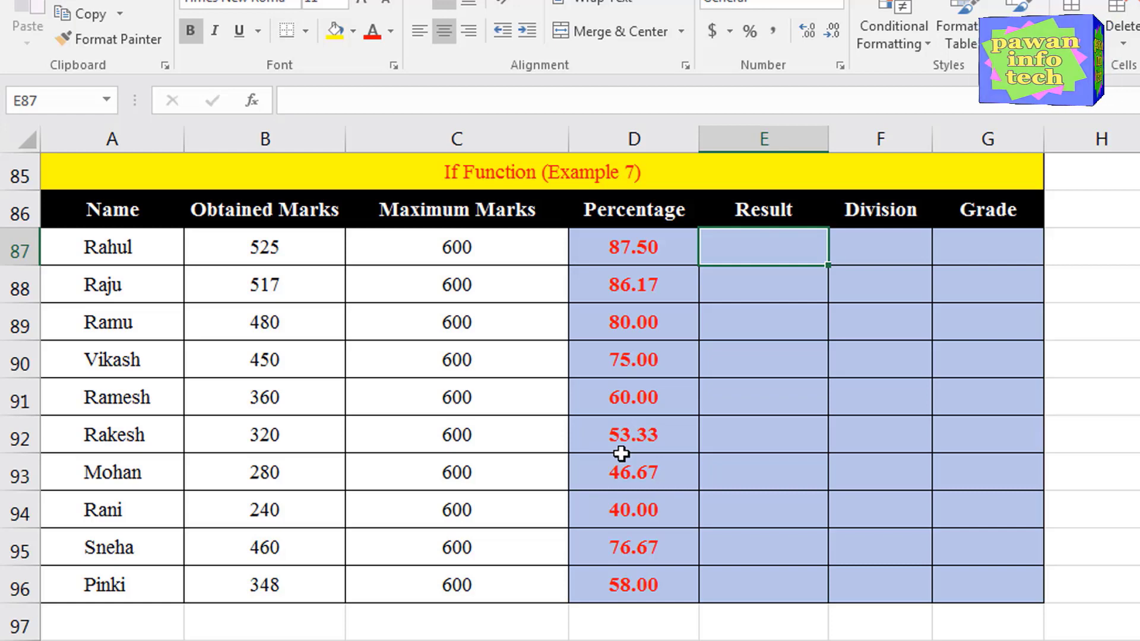
{"action": "type", "text": "="}
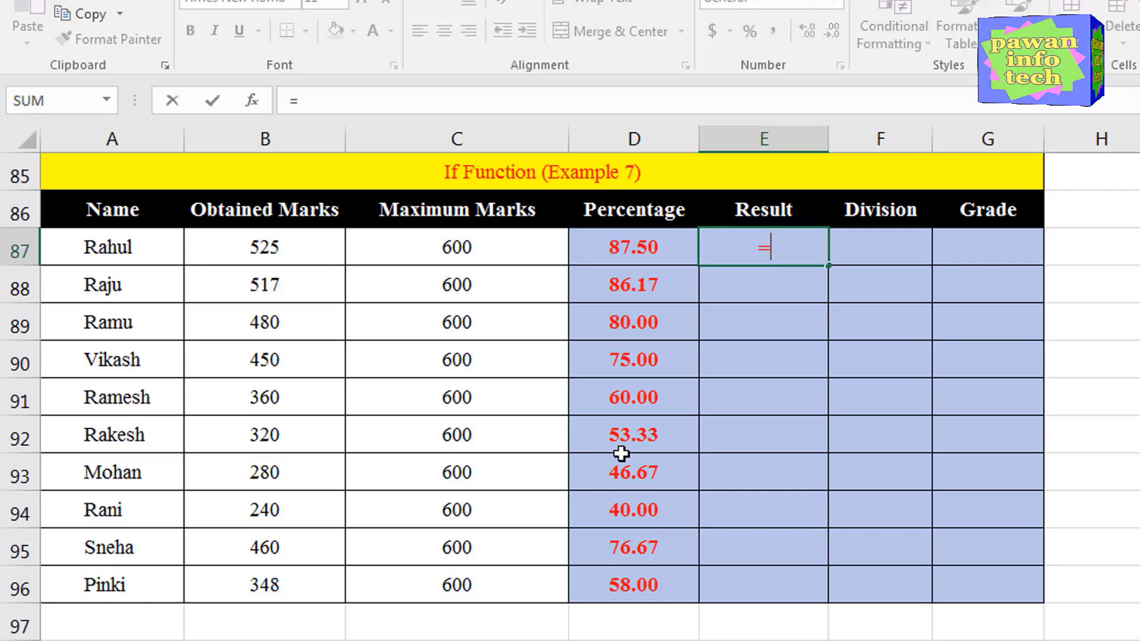
{"action": "type", "text": "if"}
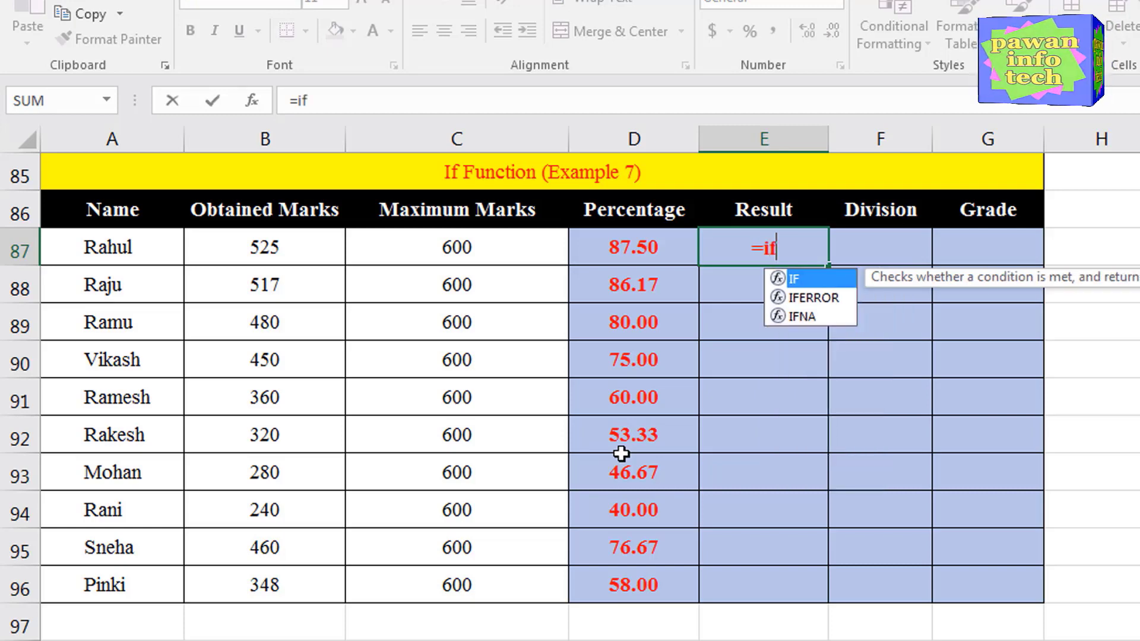
{"action": "key", "text": "Tab"}
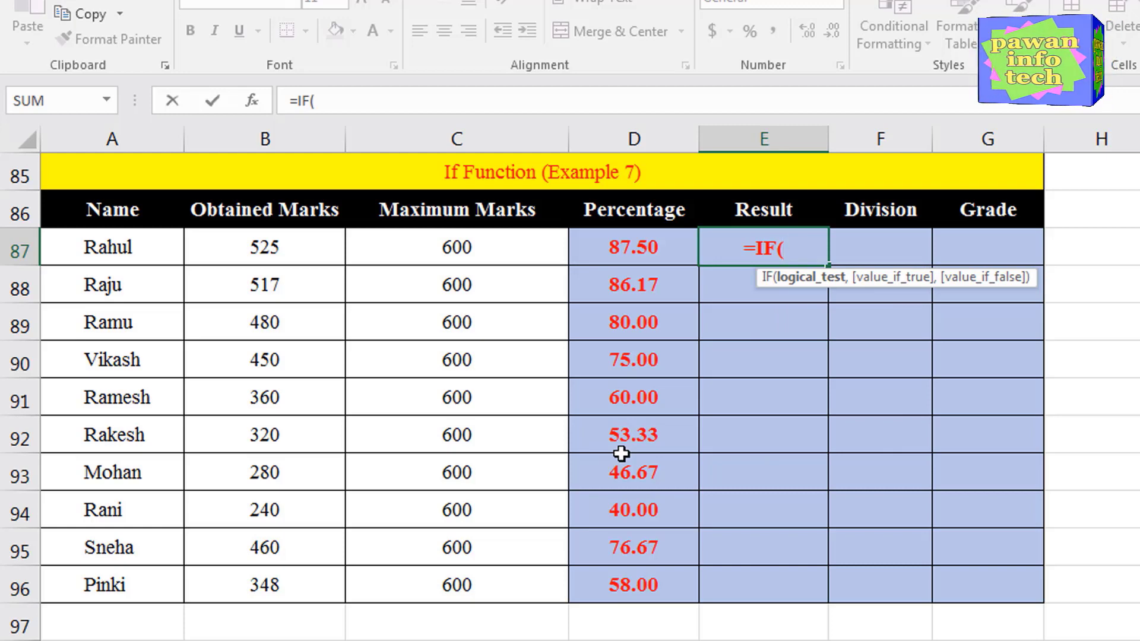
{"action": "left_click", "coordinate": [641, 248]}
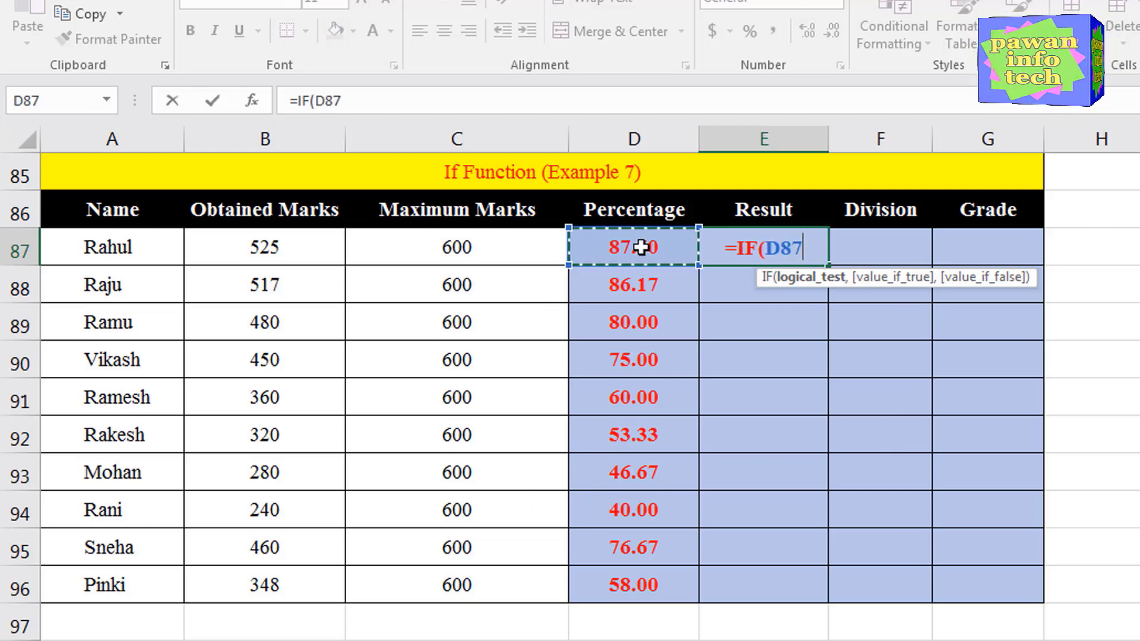
{"action": "type", "text": "<"}
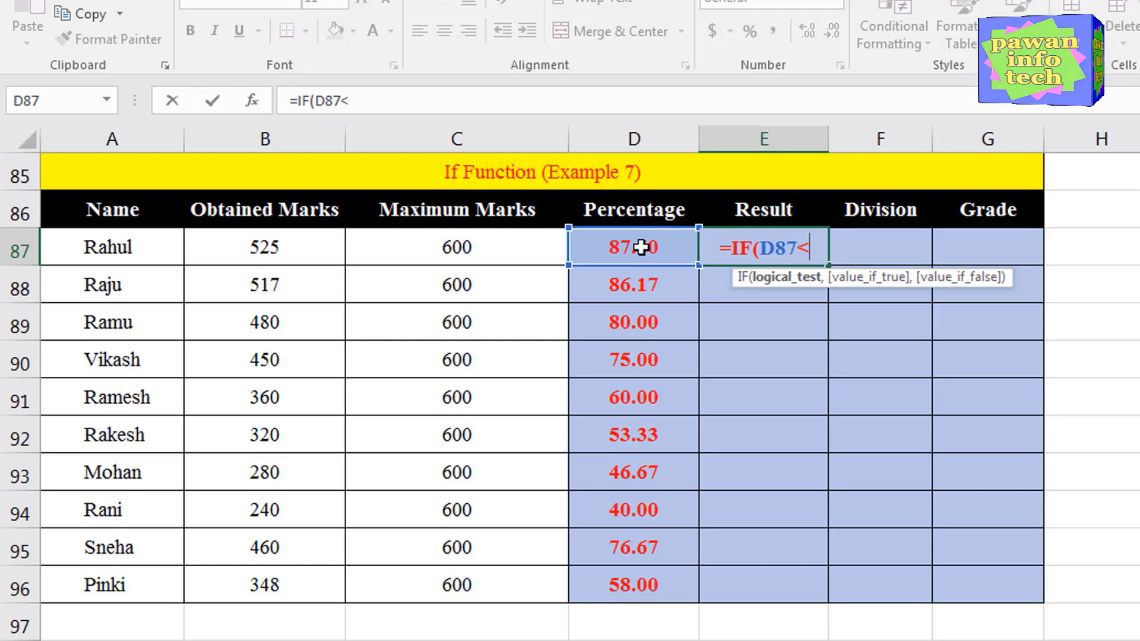
{"action": "type", "text": "33"}
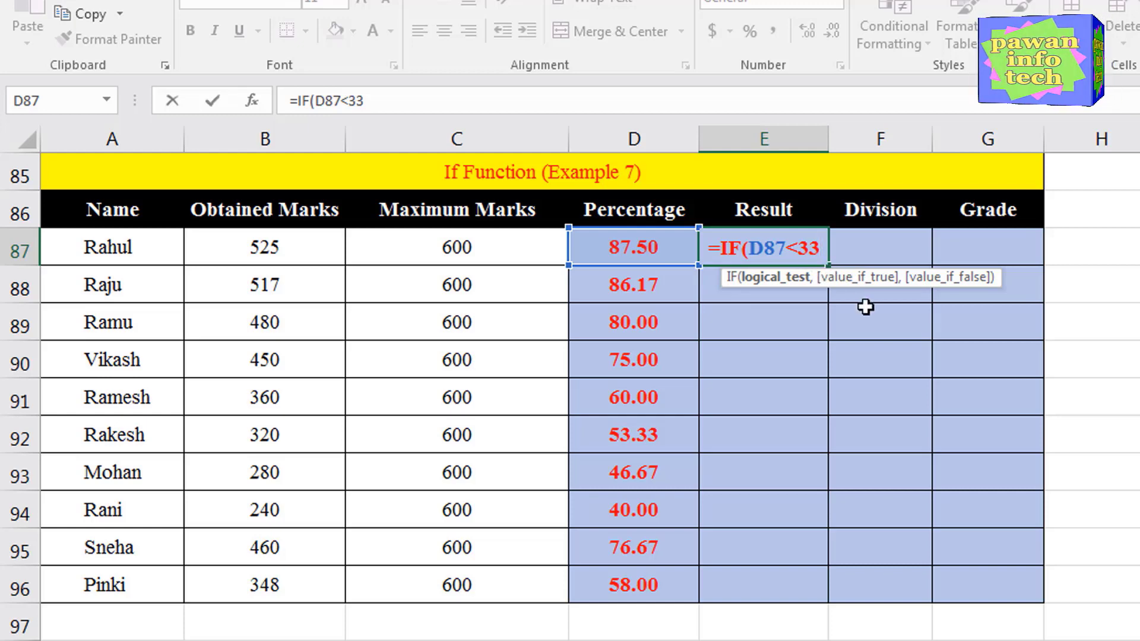
{"action": "type", "text": ",\""}
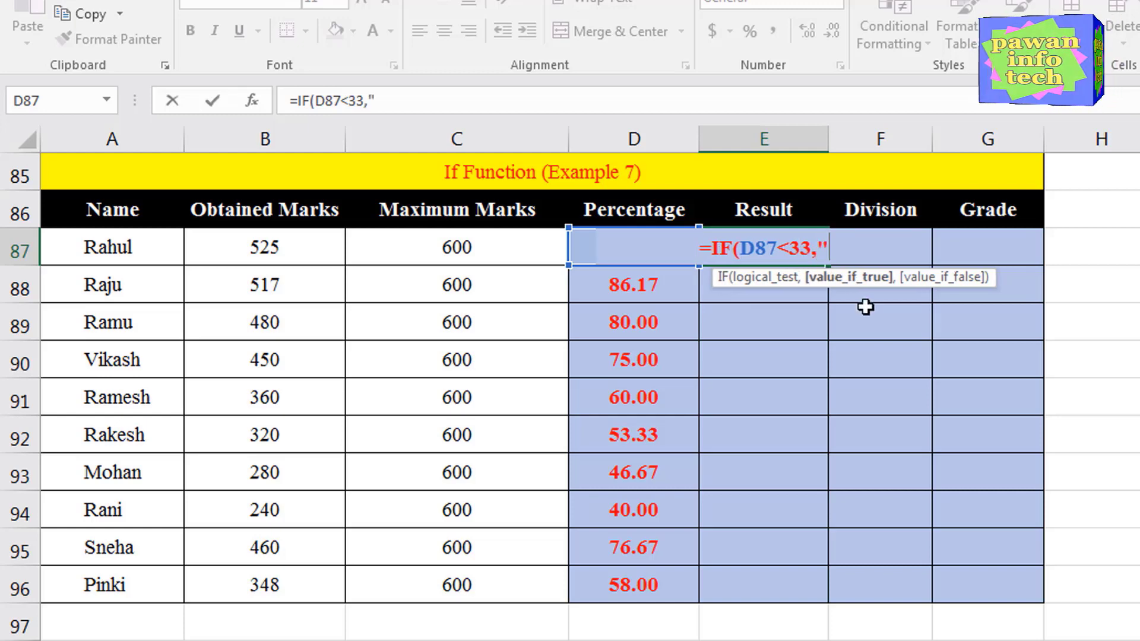
{"action": "type", "text": "Fail"}
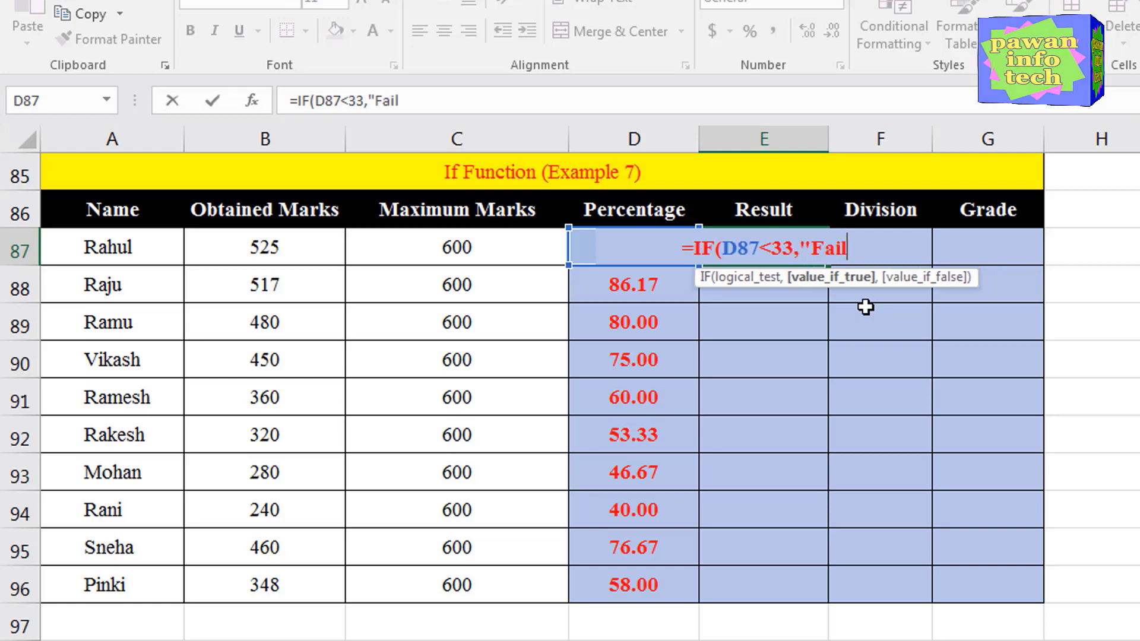
{"action": "type", "text": "\""}
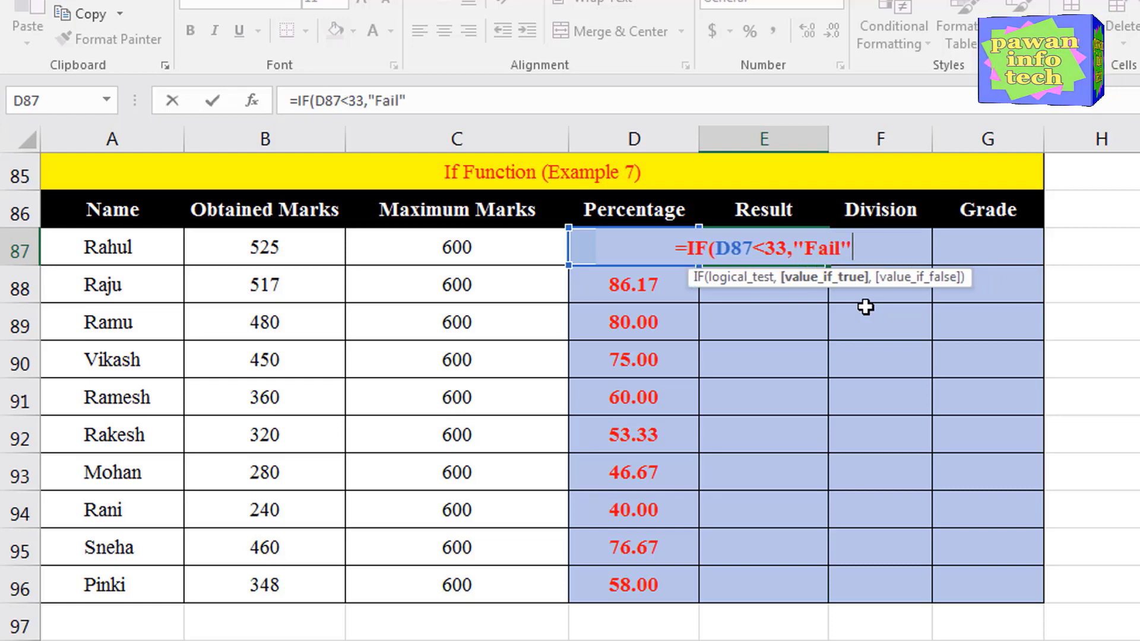
{"action": "type", "text": ",\"P"}
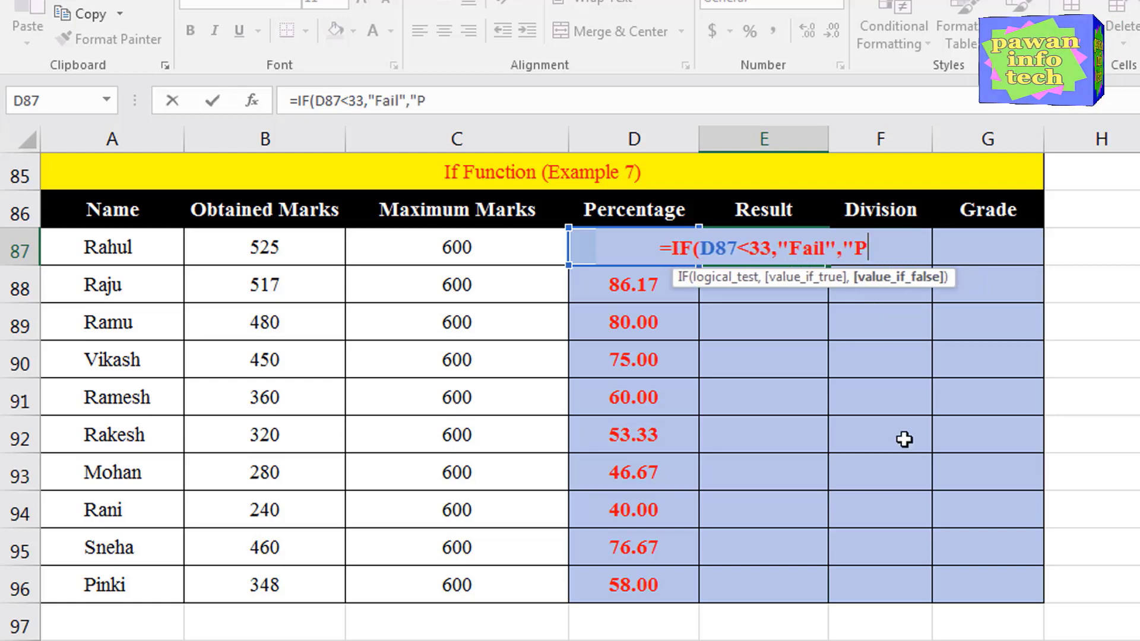
{"action": "type", "text": "ass\""}
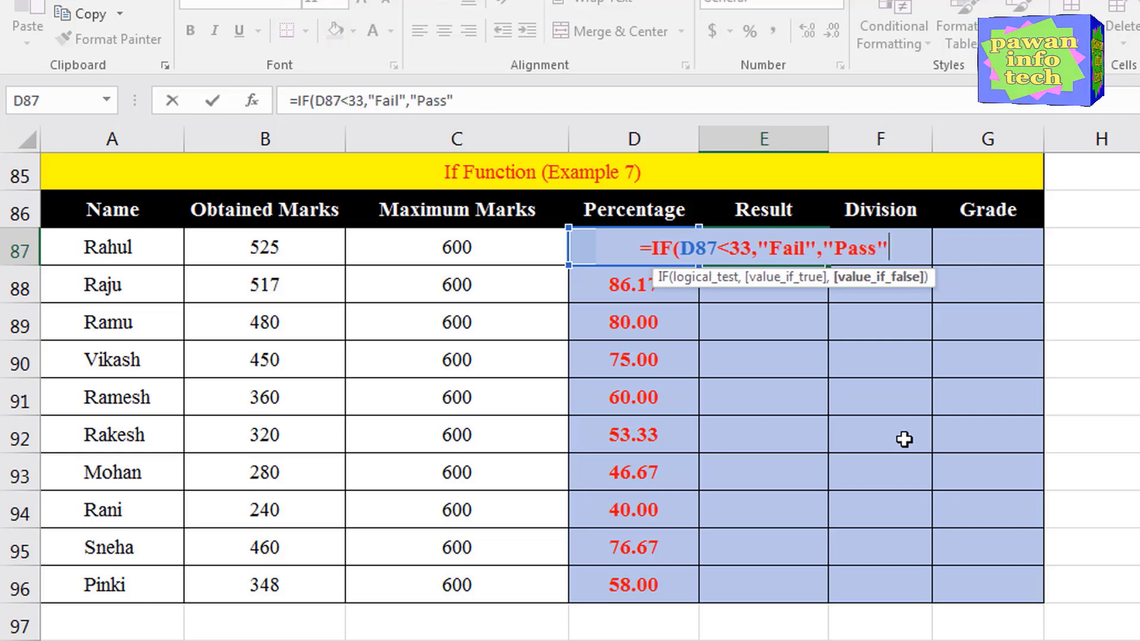
{"action": "type", "text": ")"}
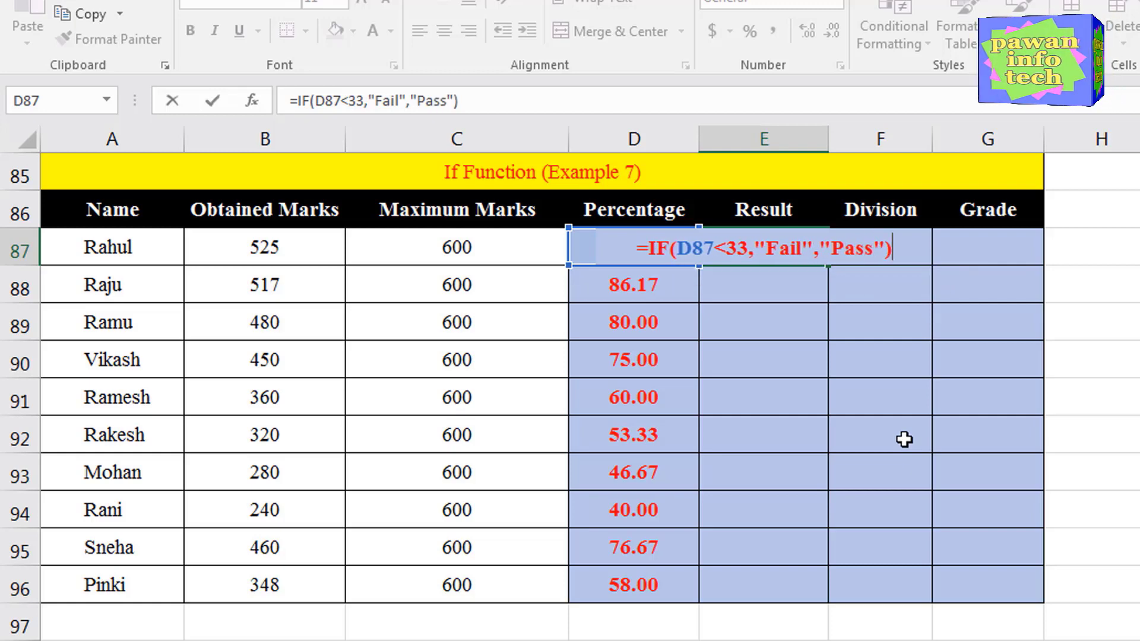
{"action": "key", "text": "Return"}
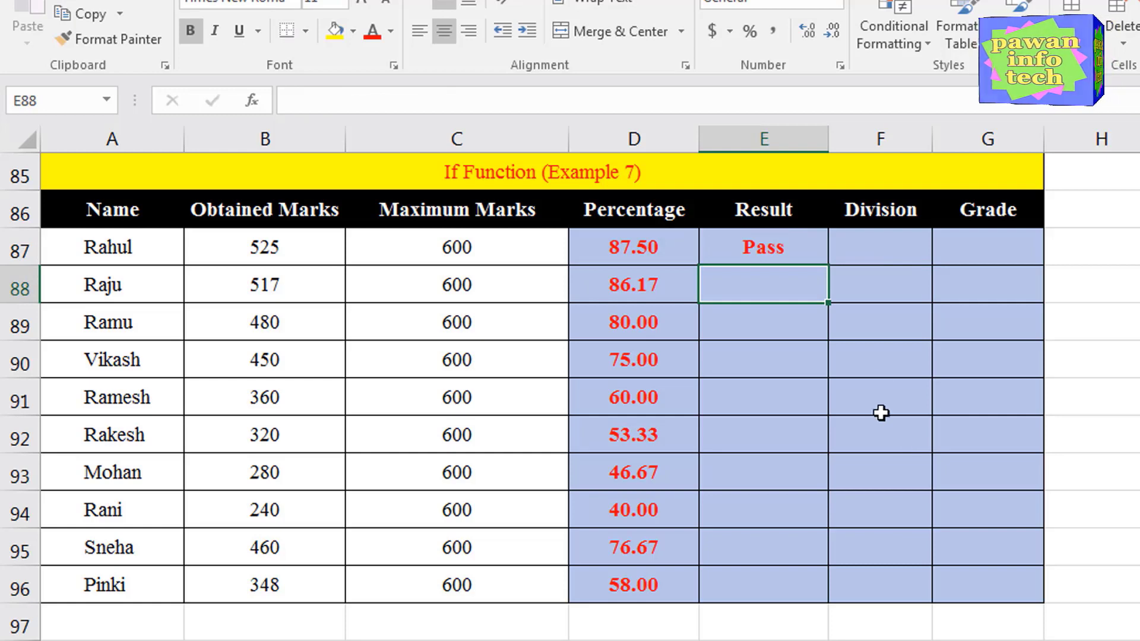
{"action": "left_click", "coordinate": [761, 246]}
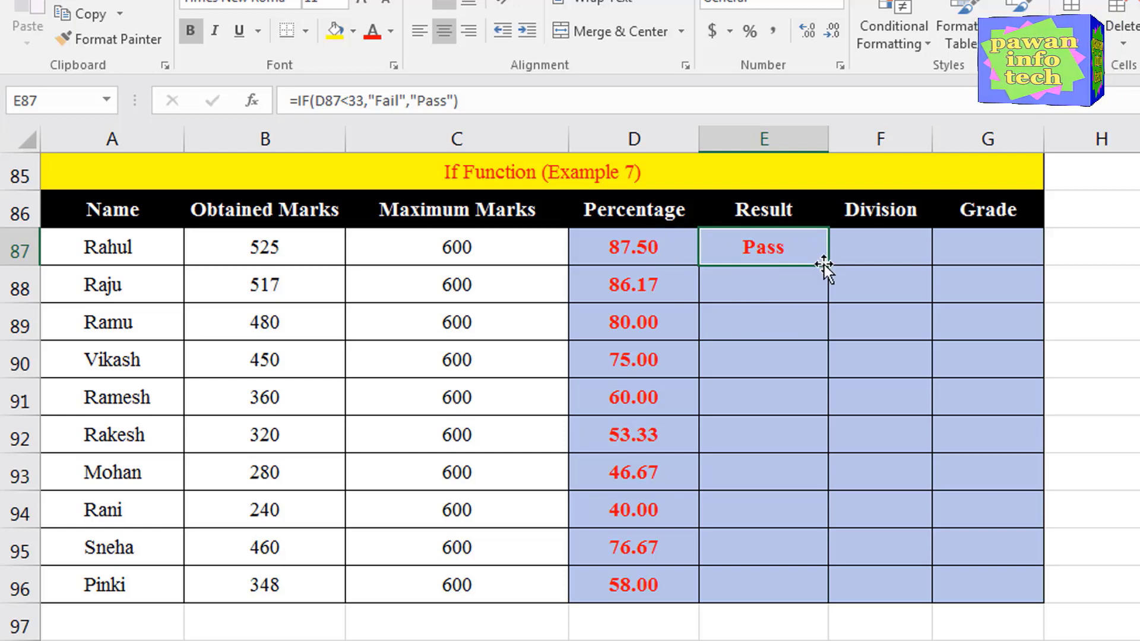
- Fill the pass/fail formula to E96, test B89 with 100, then undo back to 480
{"action": "left_click_drag", "start_coordinate": [828, 270], "coordinate": [837, 604]}
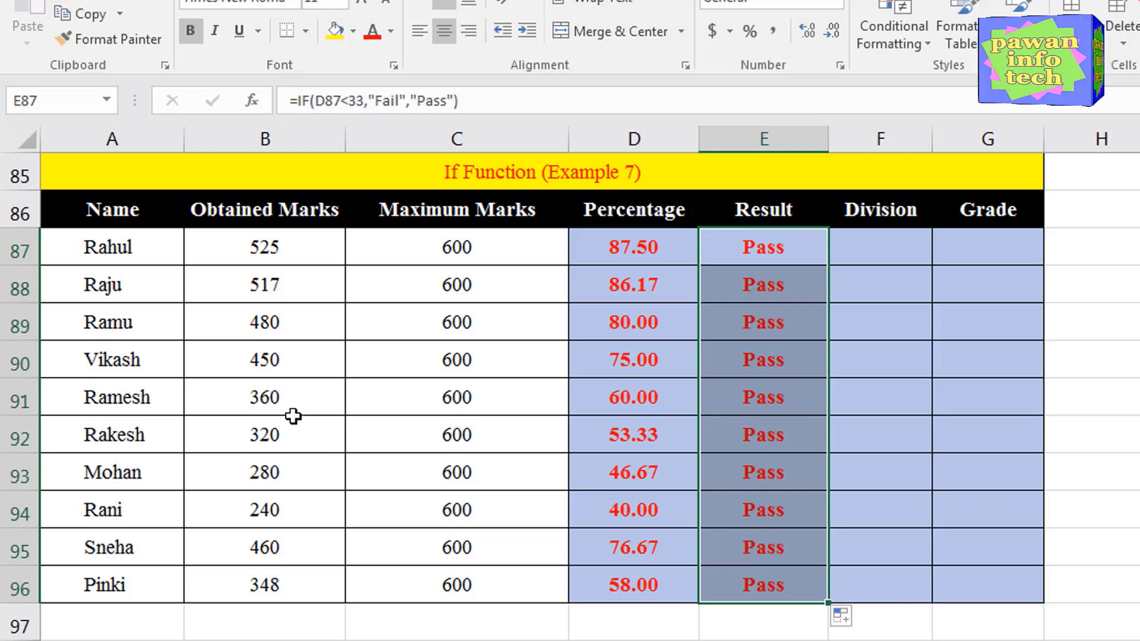
{"action": "left_click", "coordinate": [264, 320]}
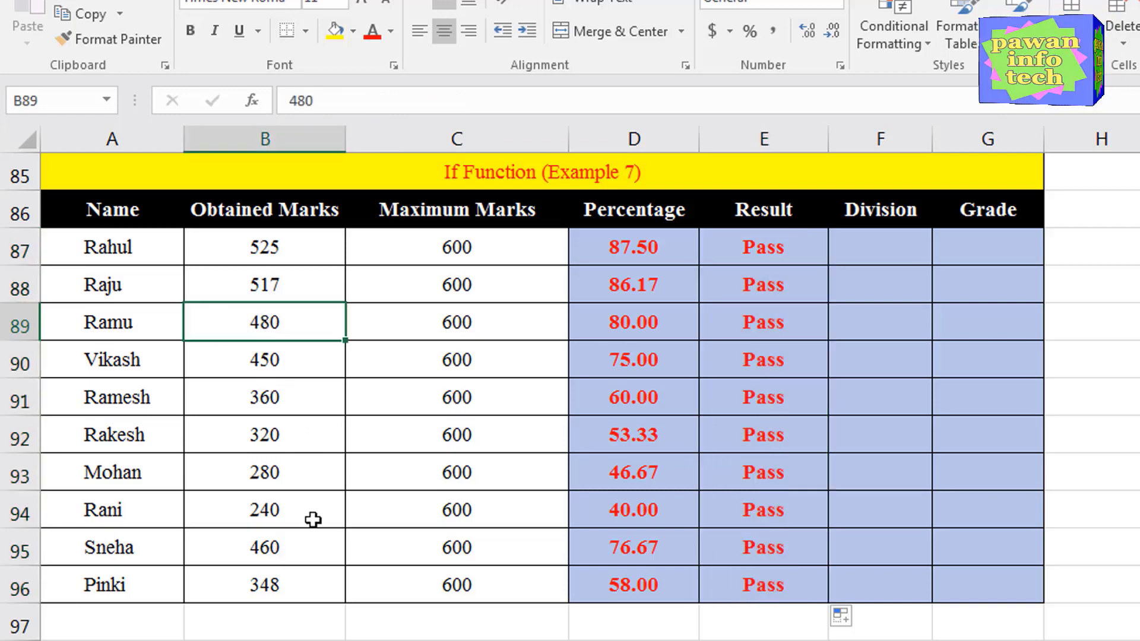
{"action": "type", "text": "1"}
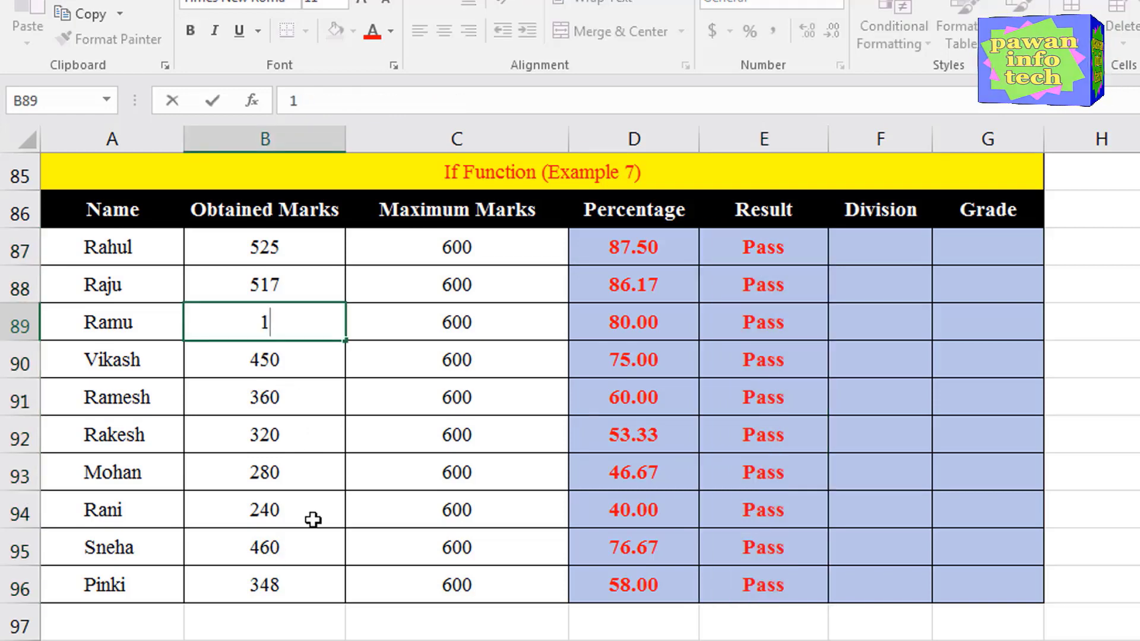
{"action": "type", "text": "00"}
{"action": "key", "text": "Return"}
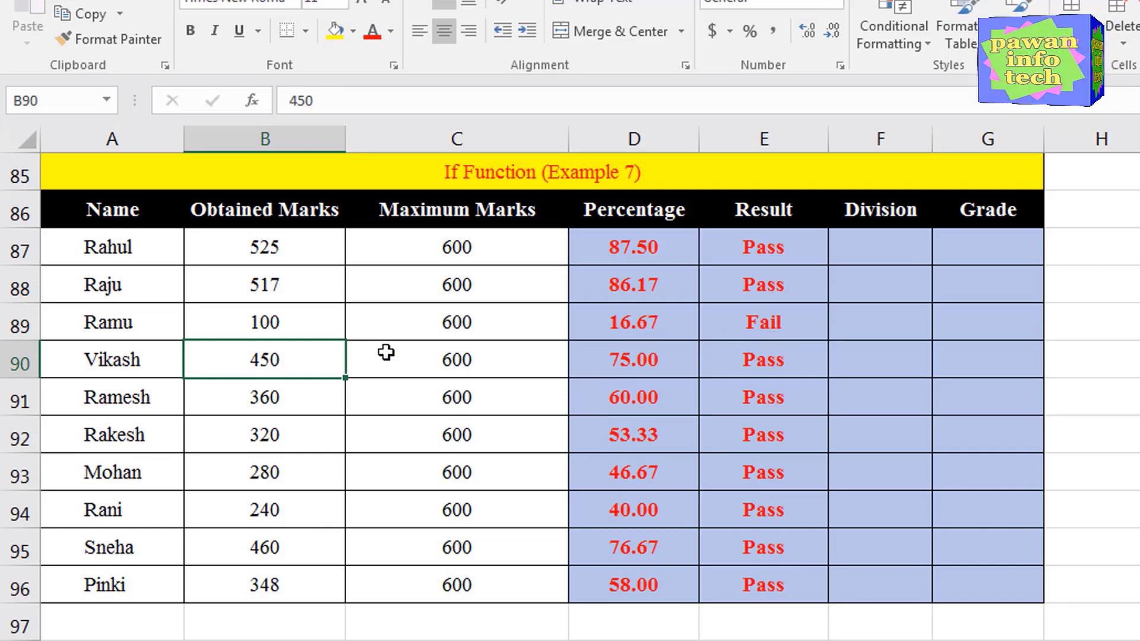
{"action": "key", "text": "ctrl+z"}
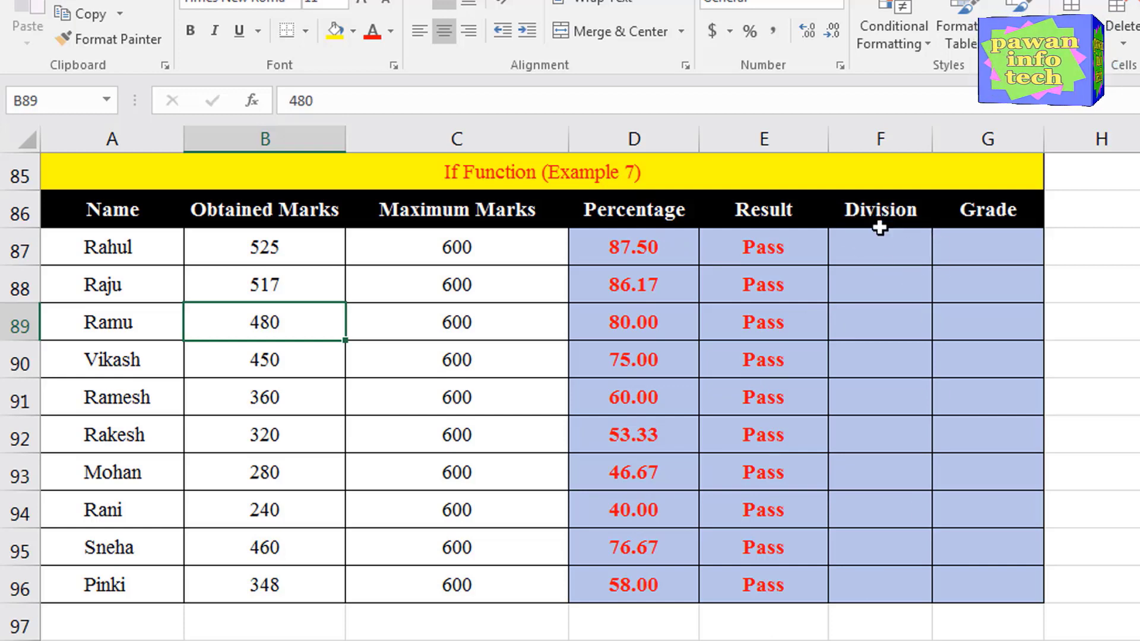
- Start F87's Division formula as =IF(D87>=60,"First", followed by a nested IF
{"action": "left_click", "coordinate": [884, 251]}
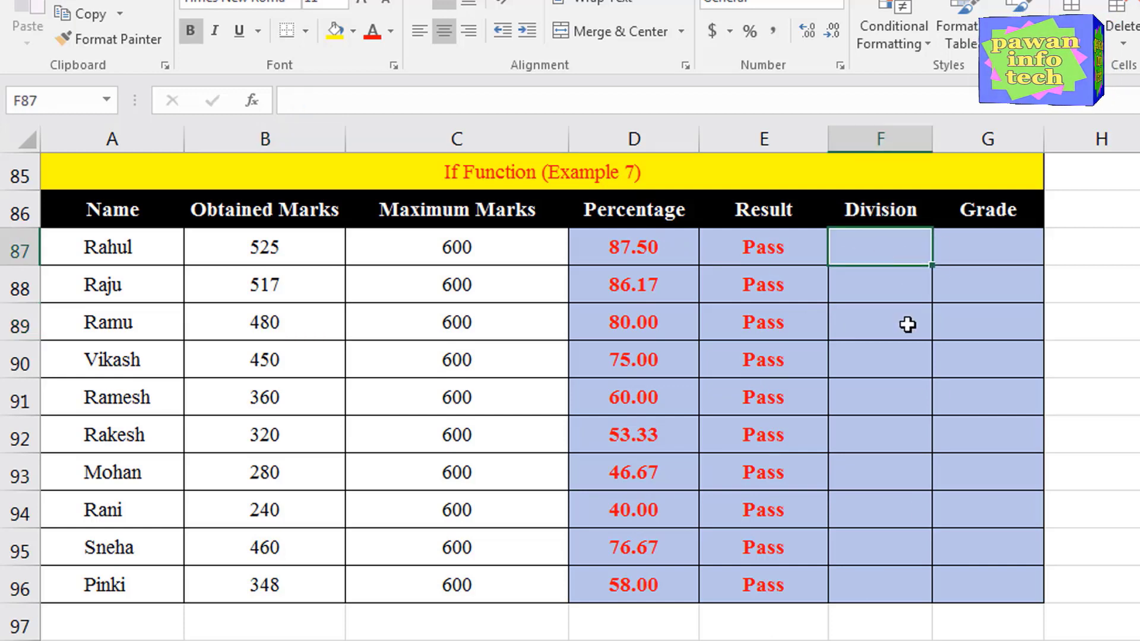
{"action": "type", "text": "="}
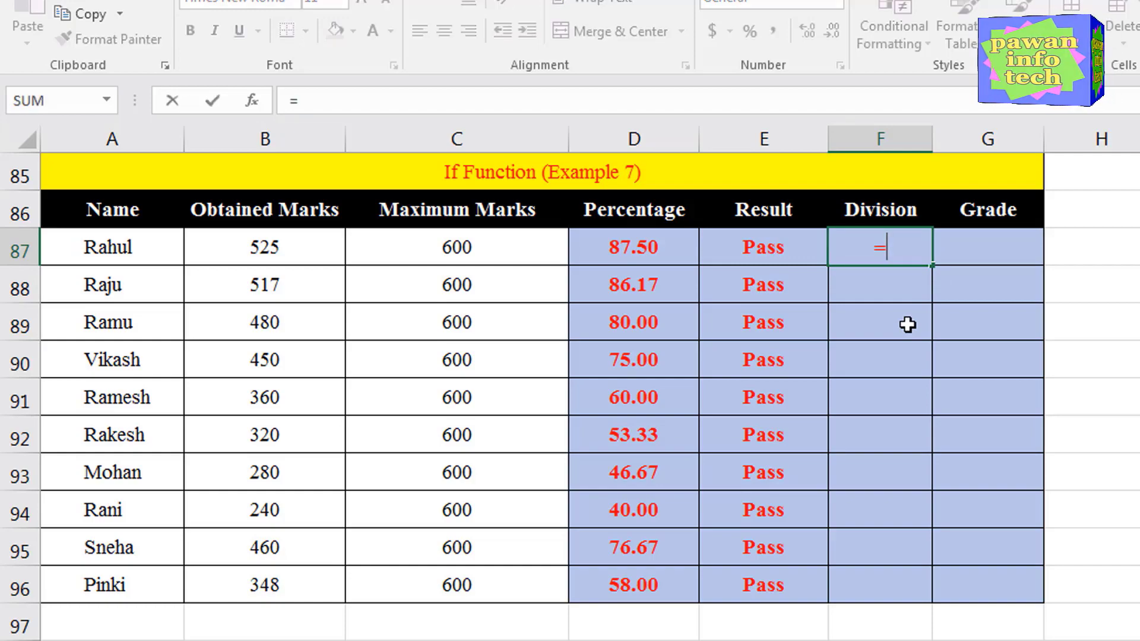
{"action": "type", "text": "if"}
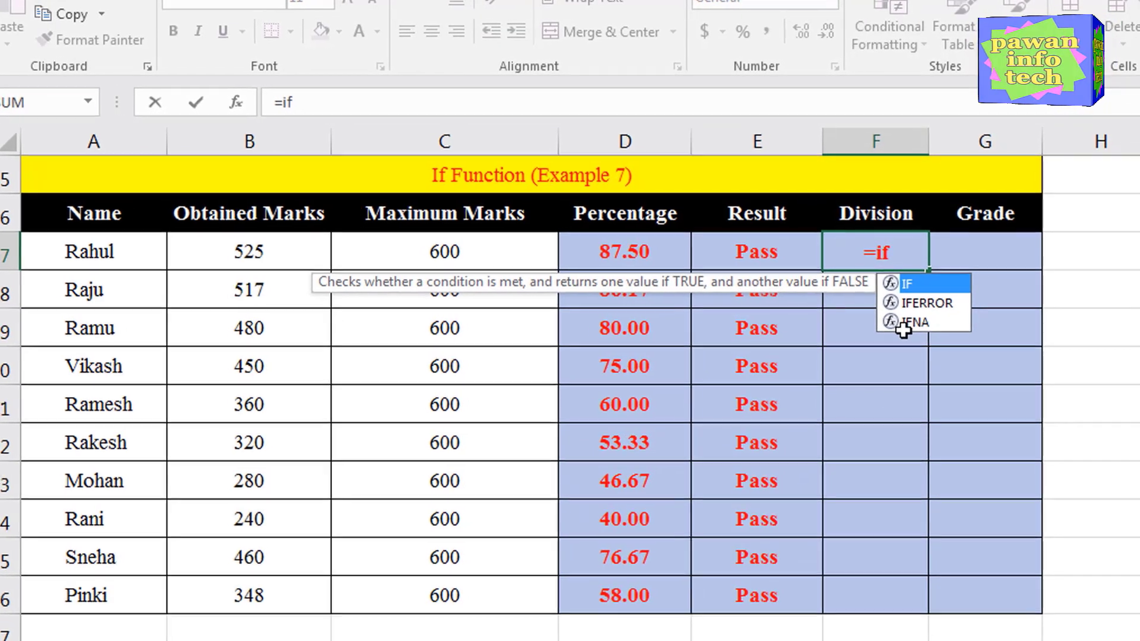
{"action": "key", "text": "Tab"}
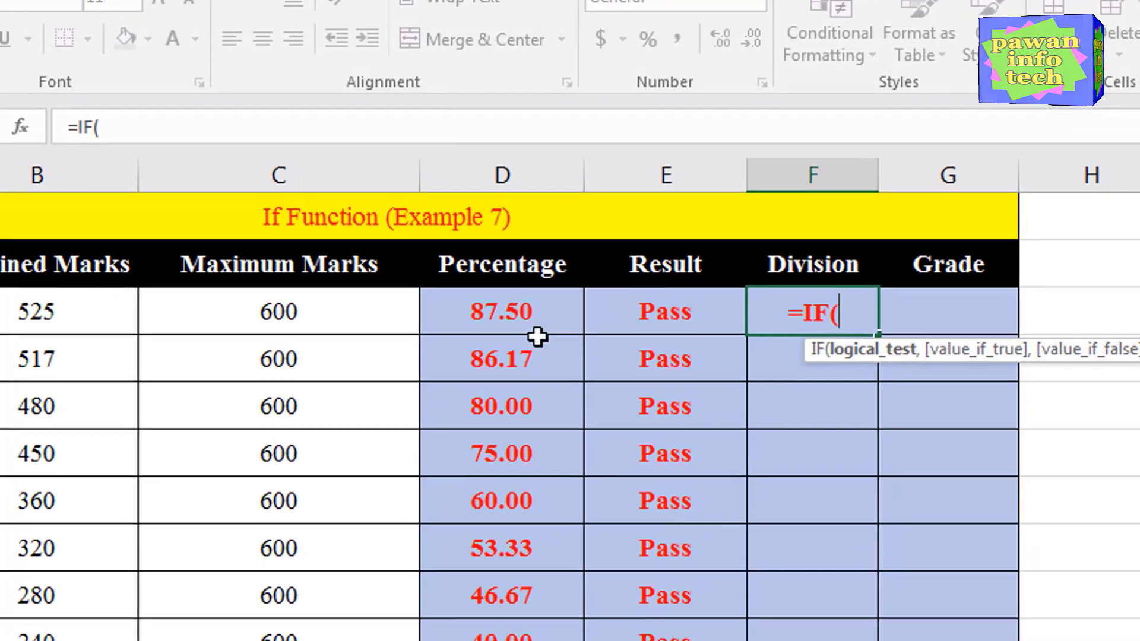
{"action": "left_click", "coordinate": [500, 335]}
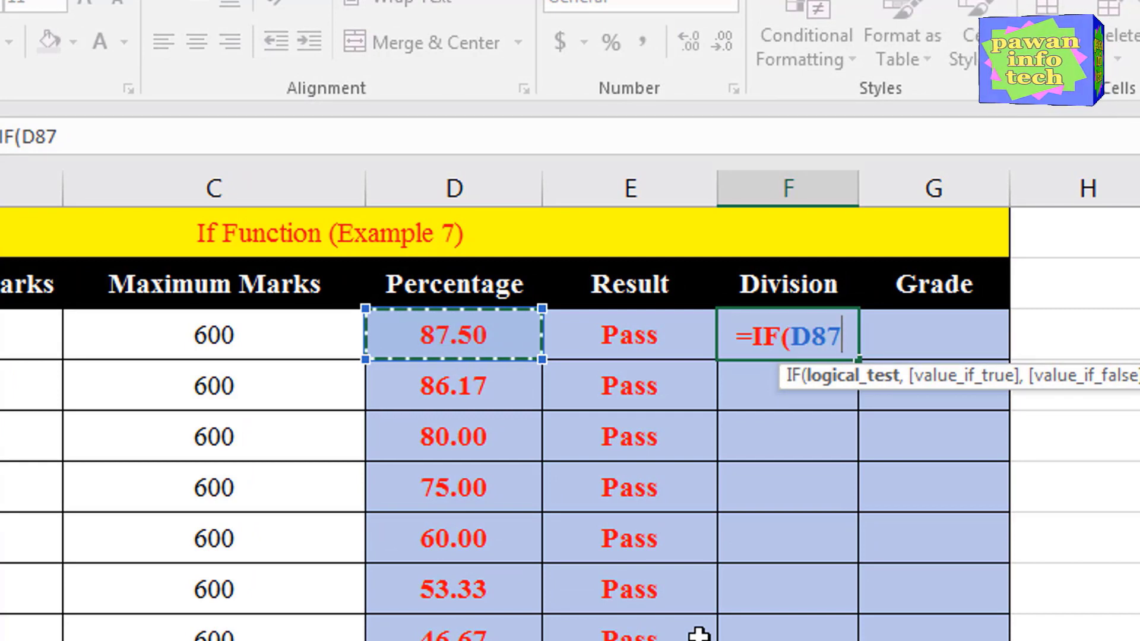
{"action": "type", "text": ">"}
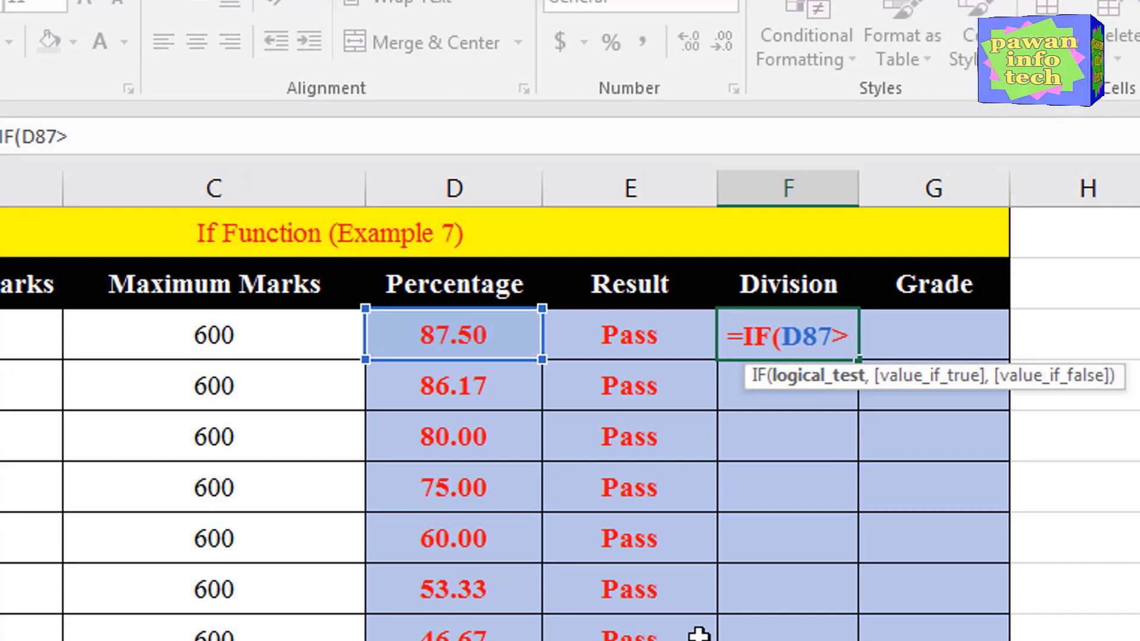
{"action": "type", "text": "="}
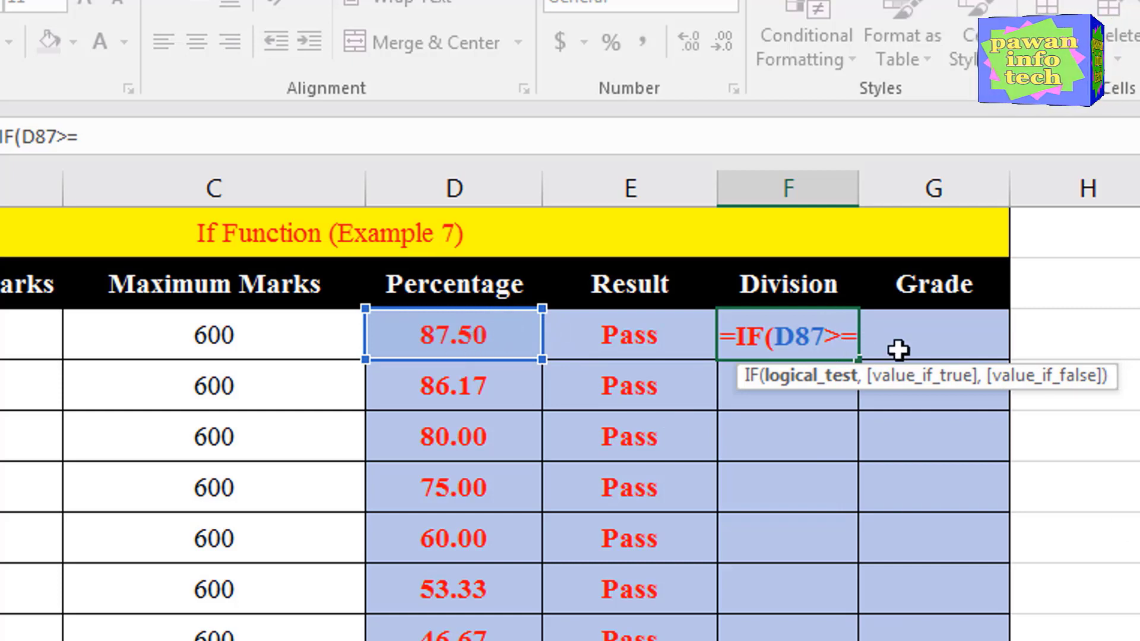
{"action": "type", "text": "60"}
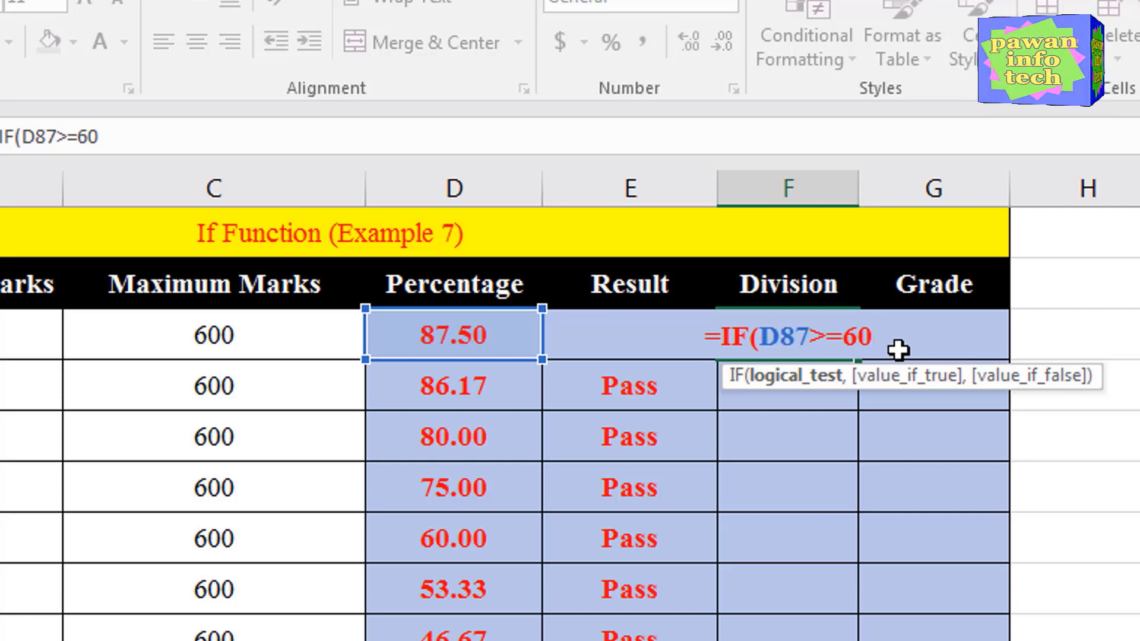
{"action": "type", "text": ",\""}
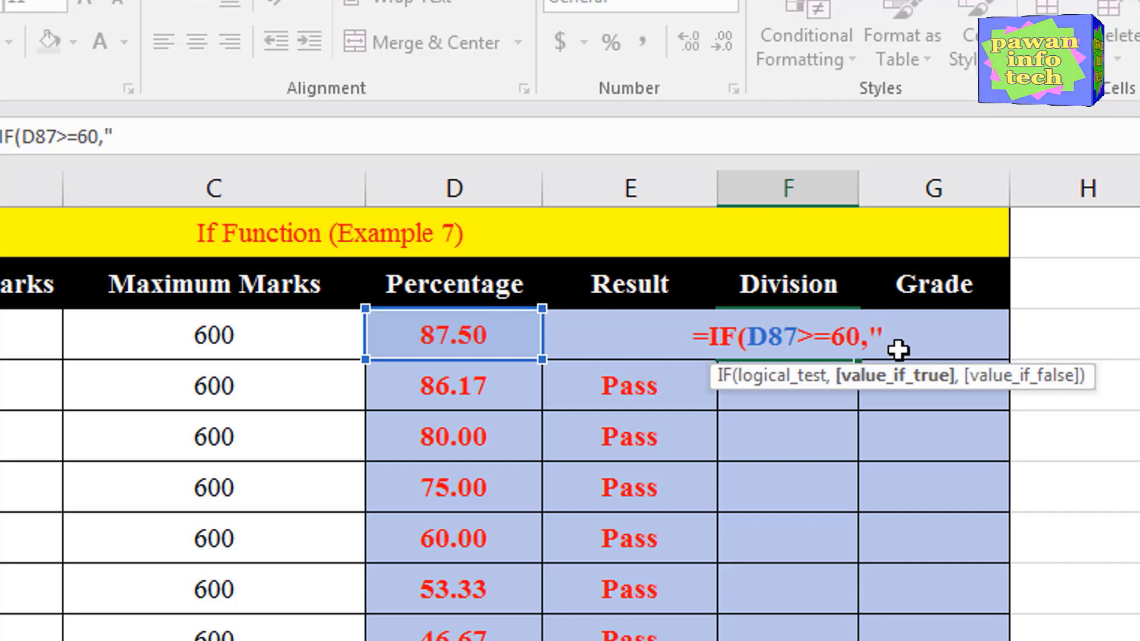
{"action": "type", "text": "First"}
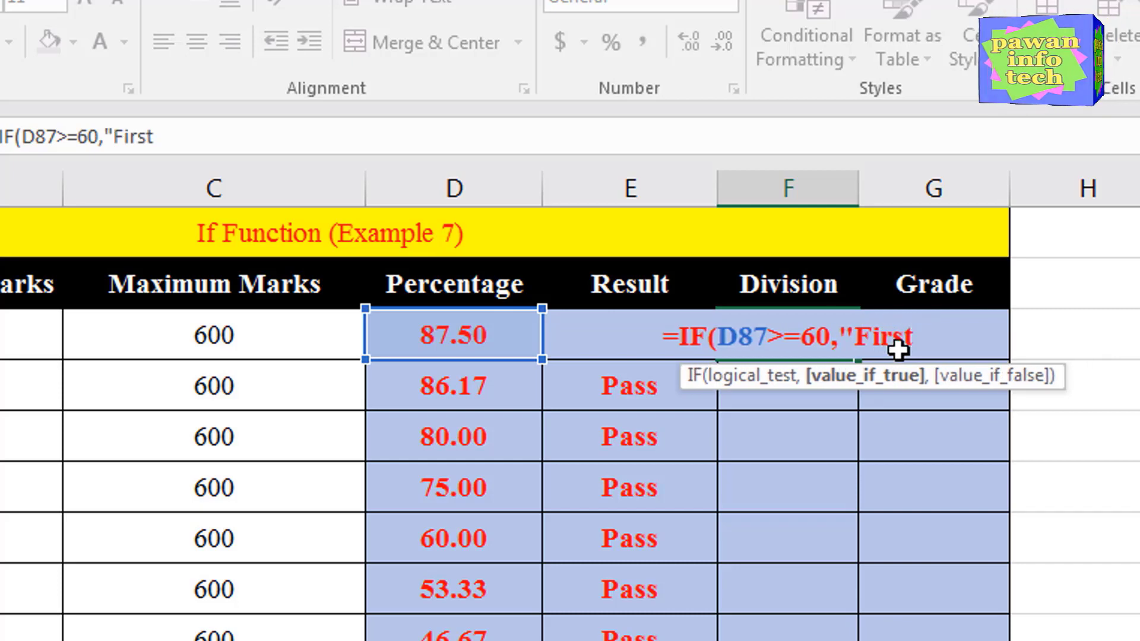
{"action": "type", "text": "\""}
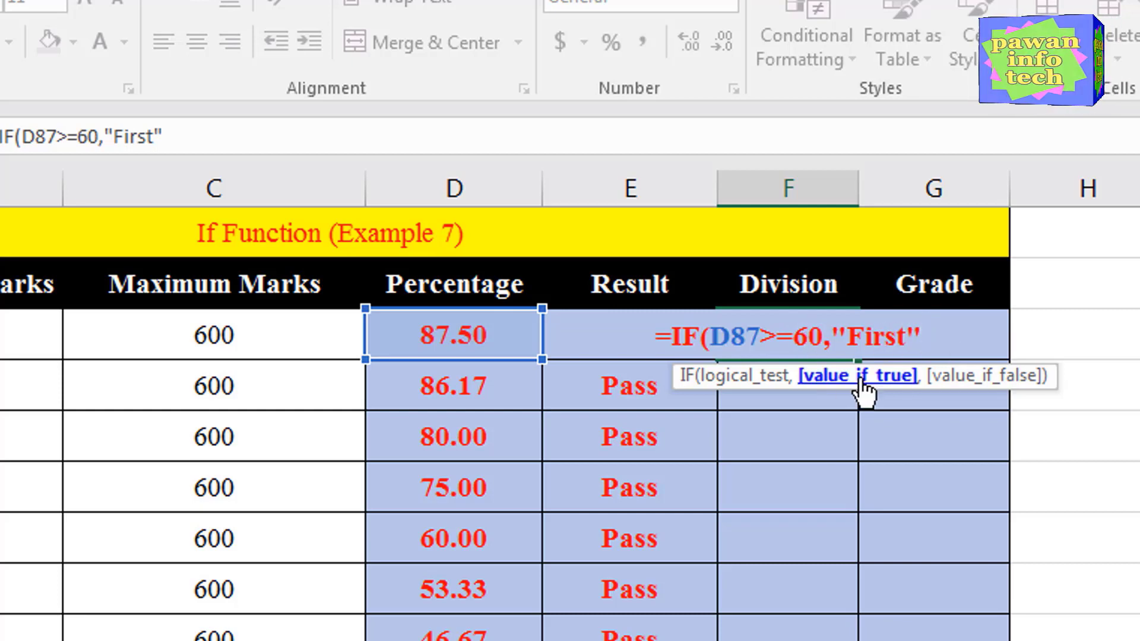
{"action": "type", "text": ","}
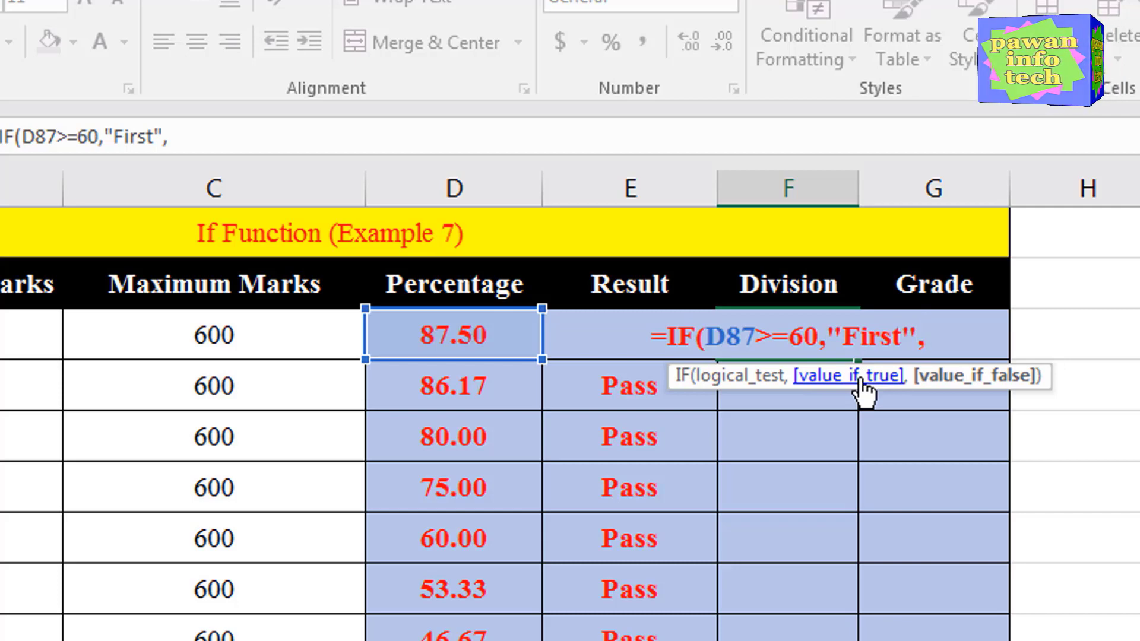
{"action": "type", "text": "if"}
- Add the nested test returning "Second" when D87 is at least 45, then begin another IF
{"action": "key", "text": "Tab"}
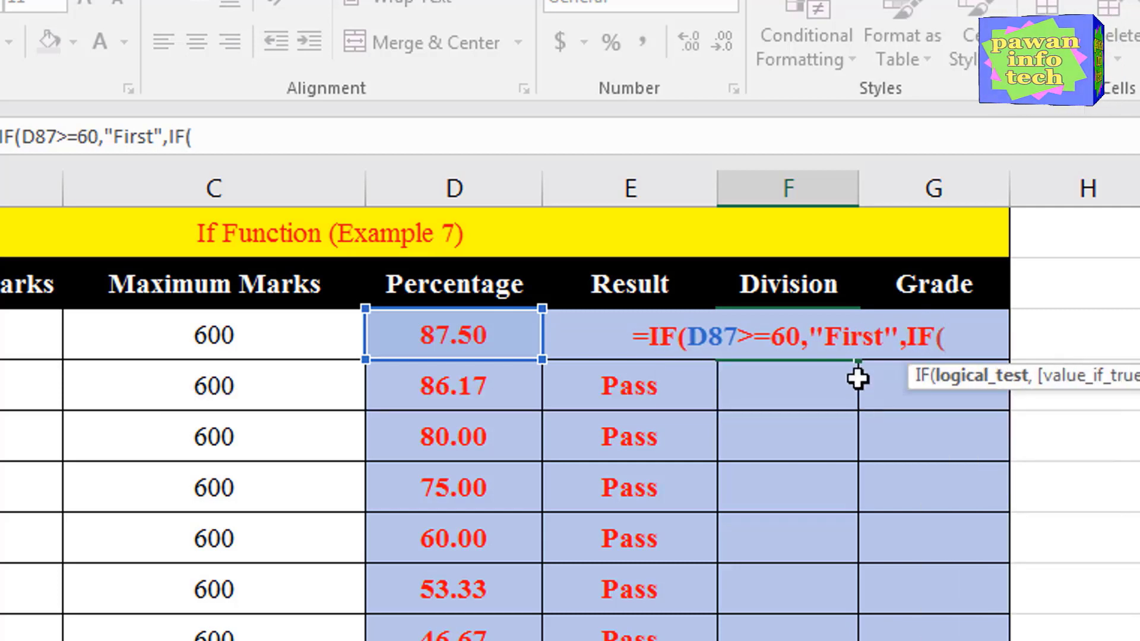
{"action": "left_click", "coordinate": [433, 330]}
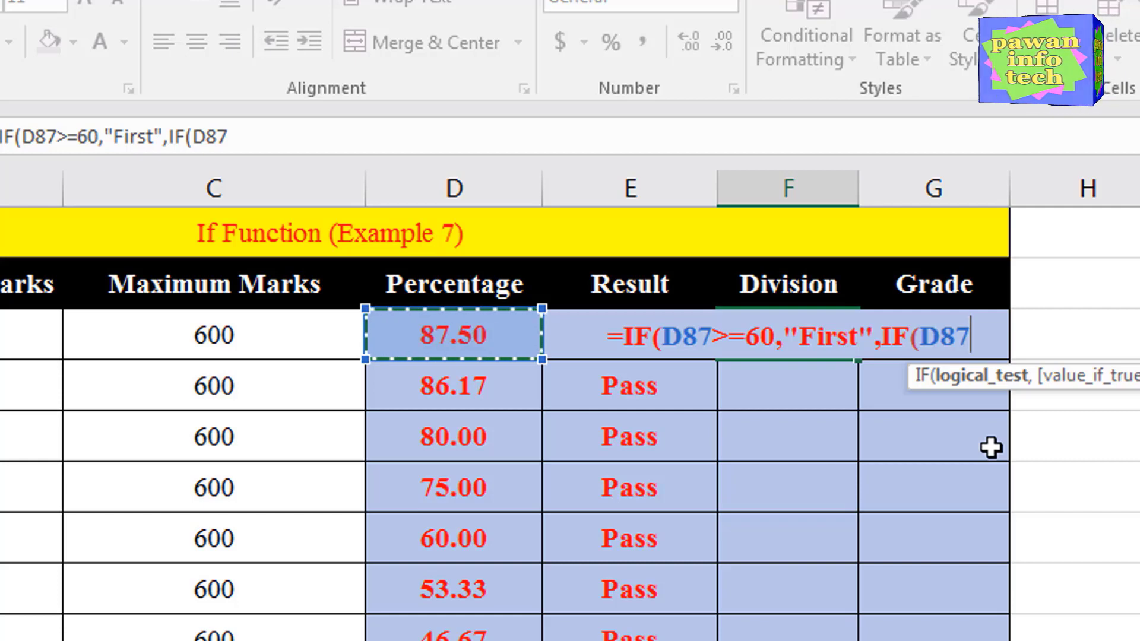
{"action": "type", "text": ">="}
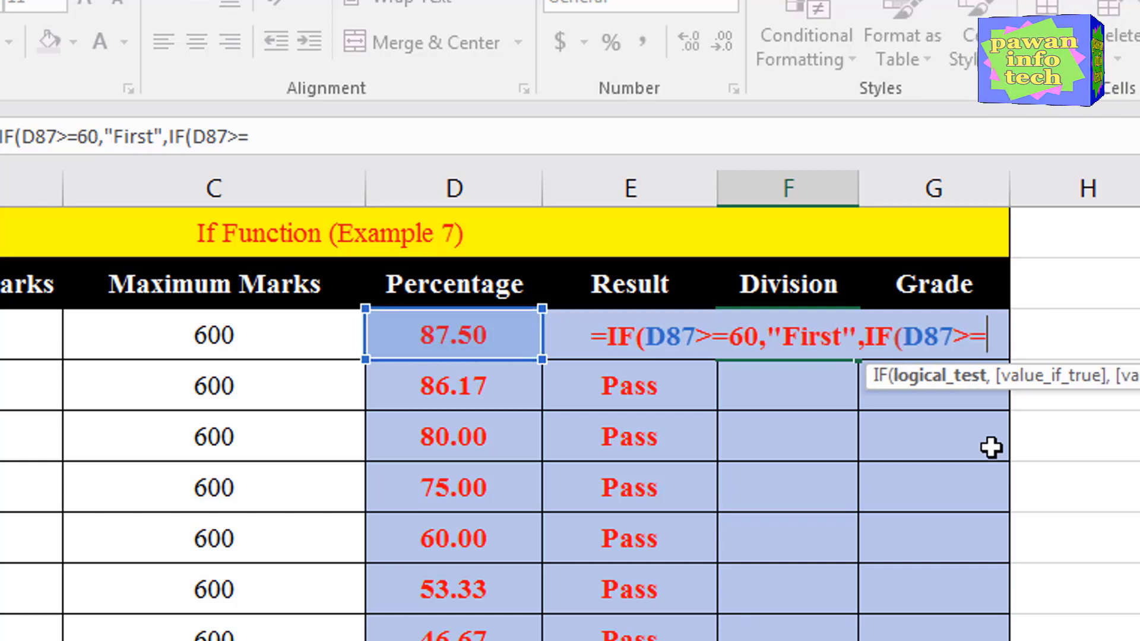
{"action": "type", "text": "45"}
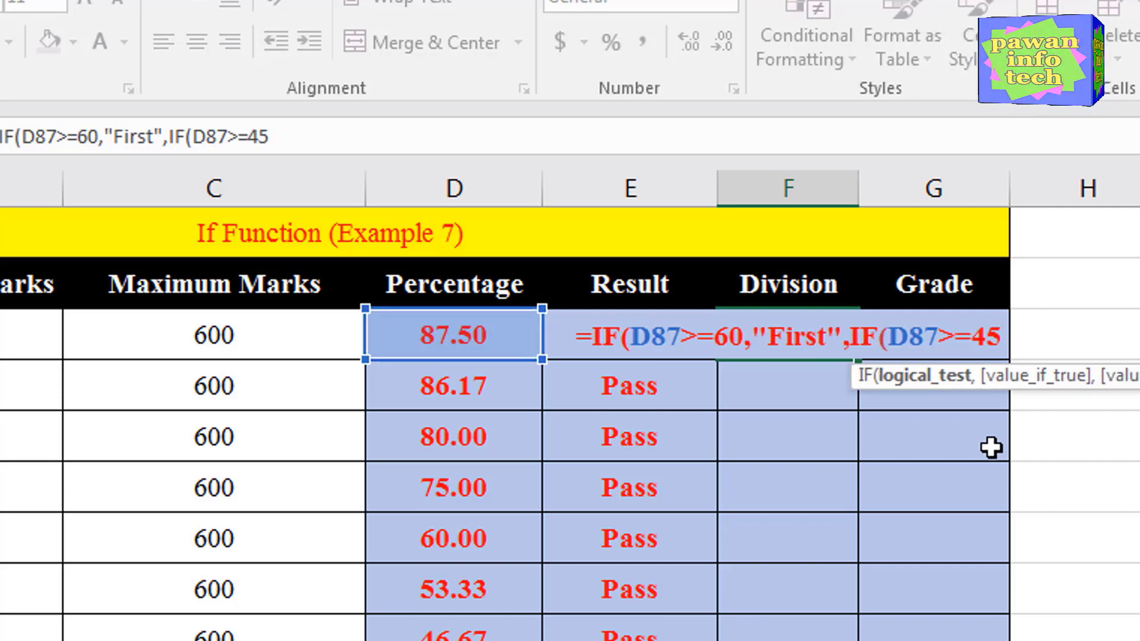
{"action": "type", "text": ",\""}
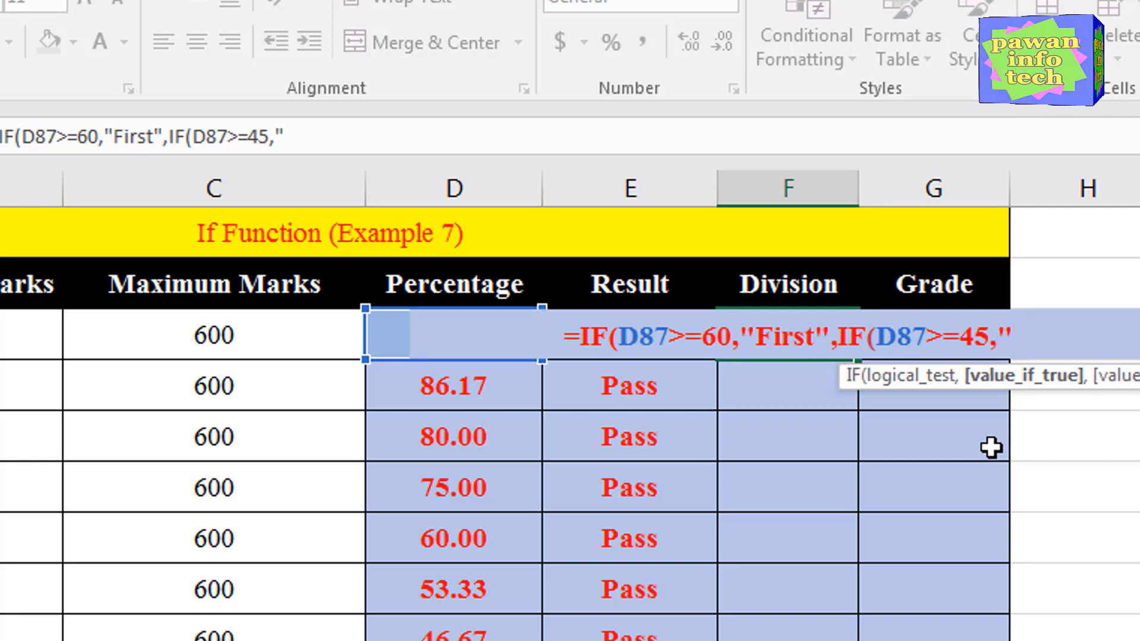
{"action": "type", "text": "Secon"}
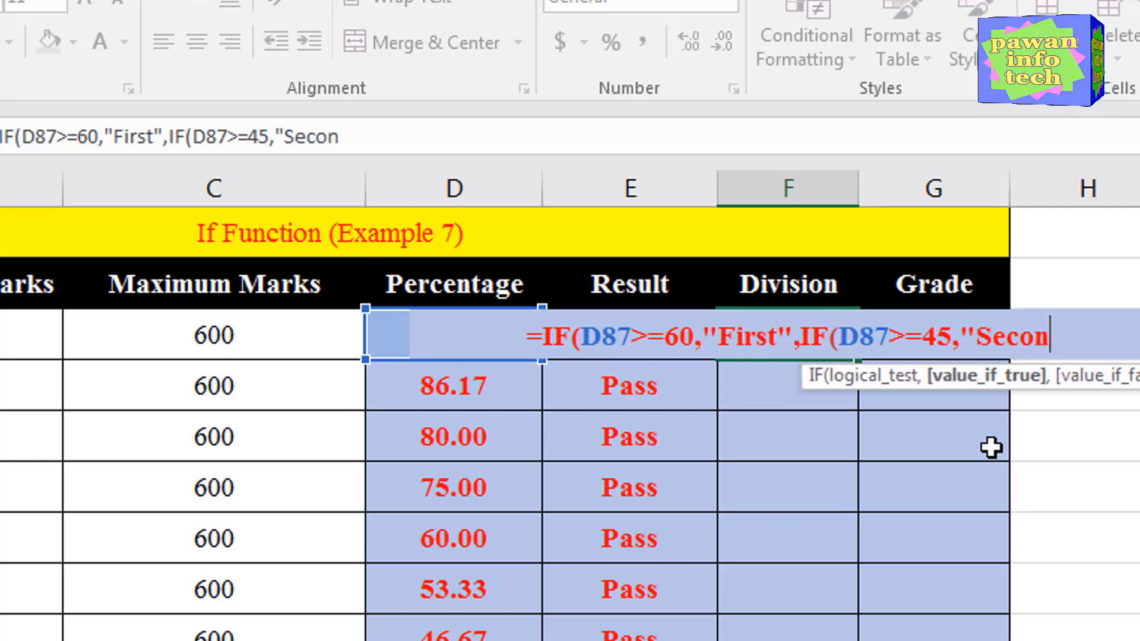
{"action": "type", "text": "d\""}
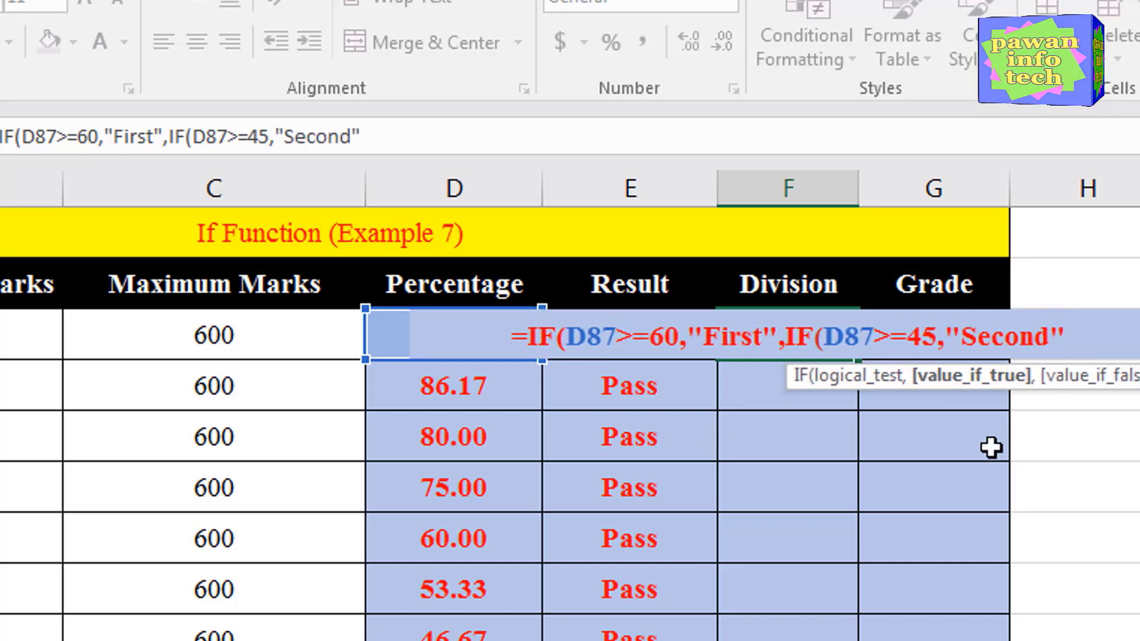
{"action": "type", "text": ","}
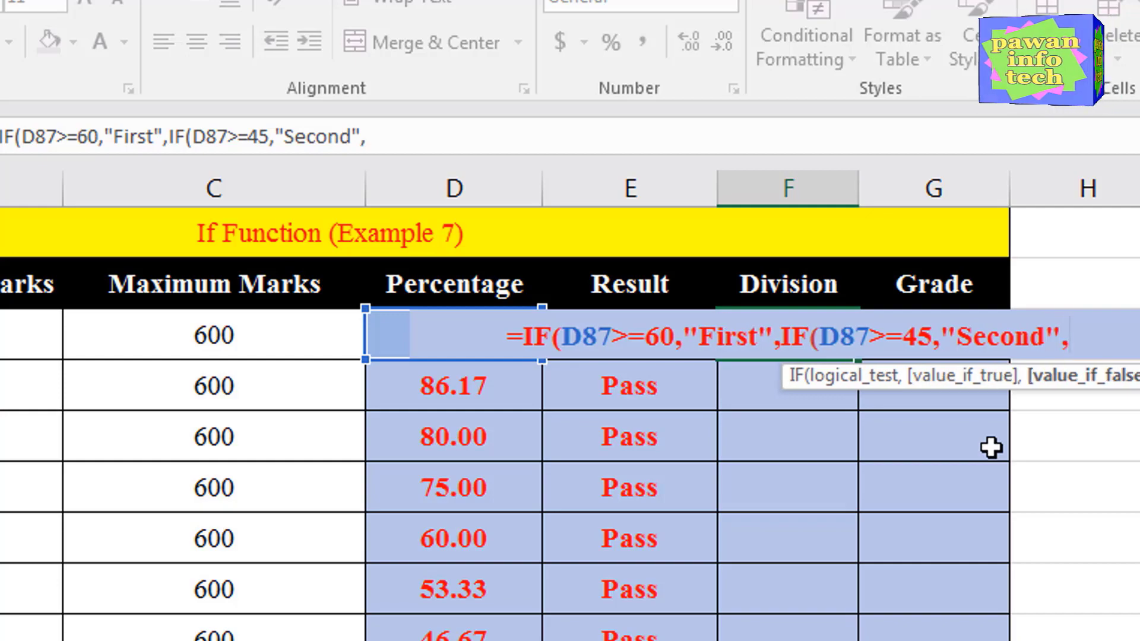
{"action": "type", "text": "if"}
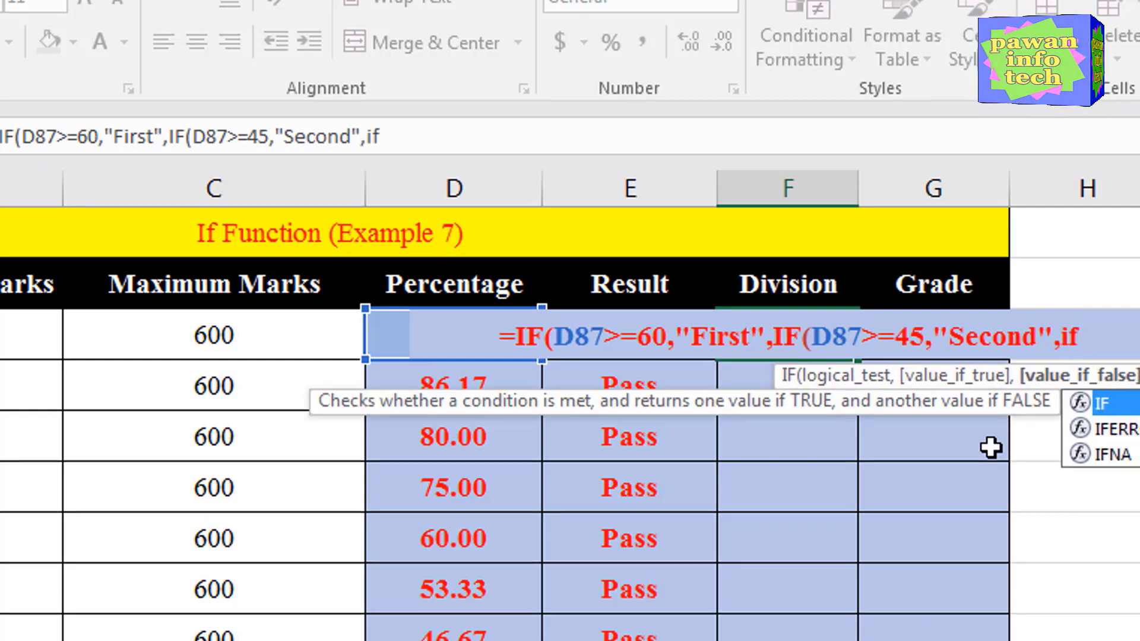
- Complete the innermost test: "Third" when D87 is at least 33, otherwise "Fail"
{"action": "key", "text": "Tab"}
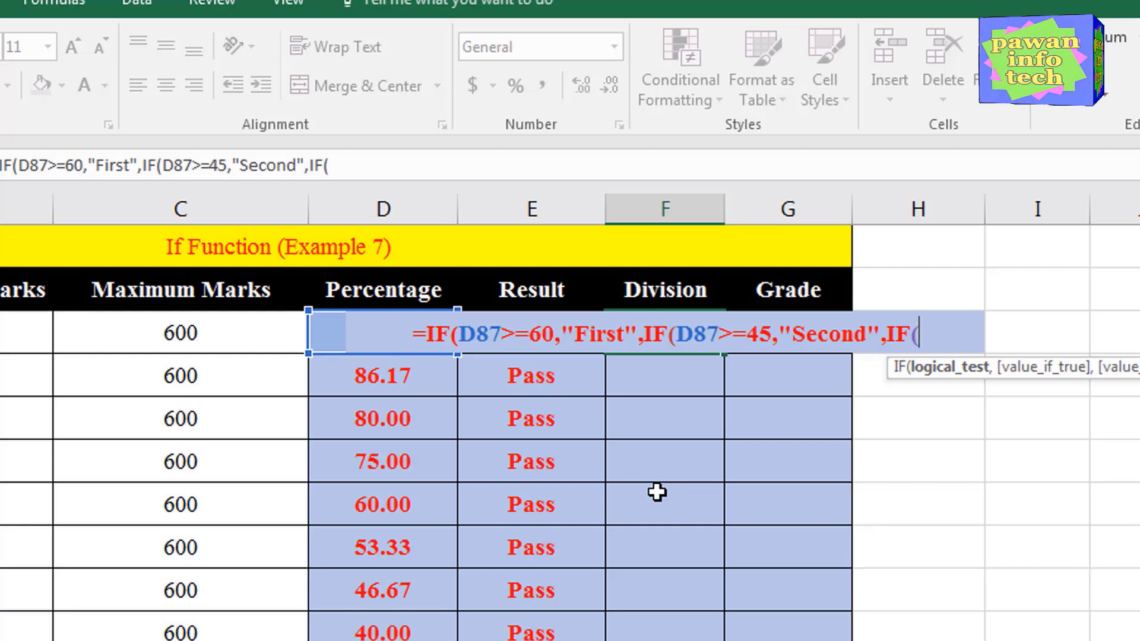
{"action": "type", "text": "d87>"}
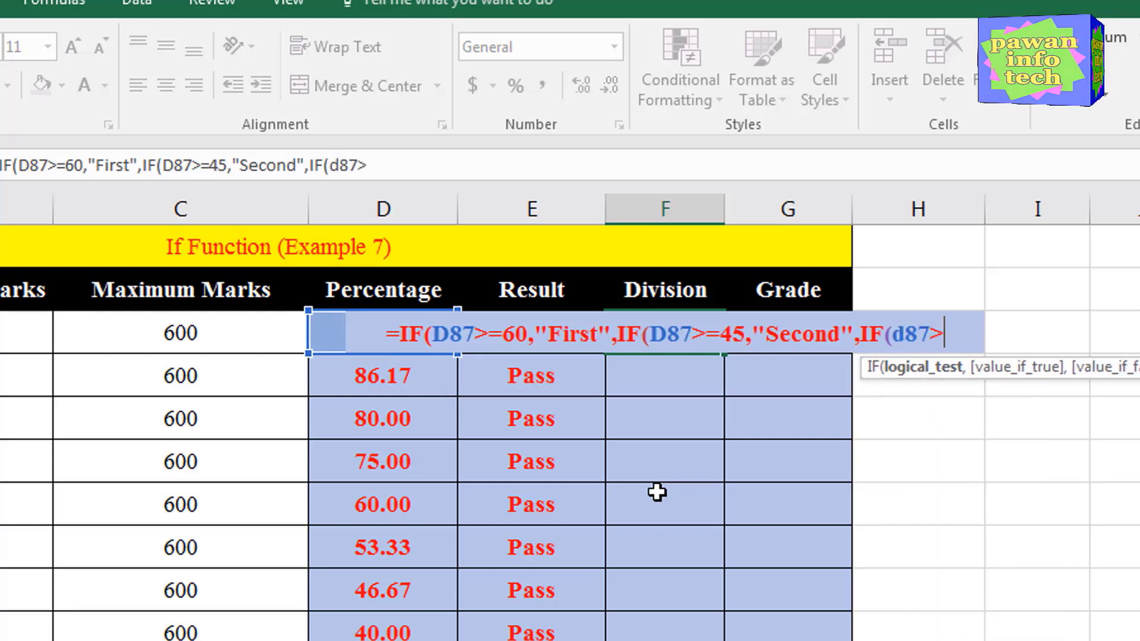
{"action": "type", "text": "=33"}
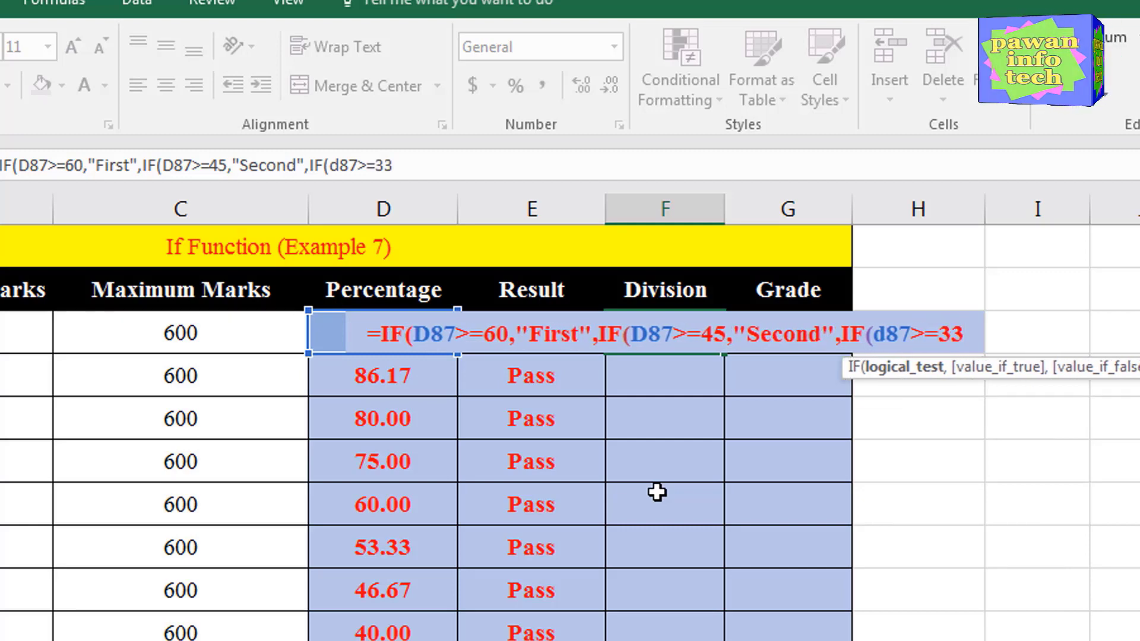
{"action": "type", "text": ",\""}
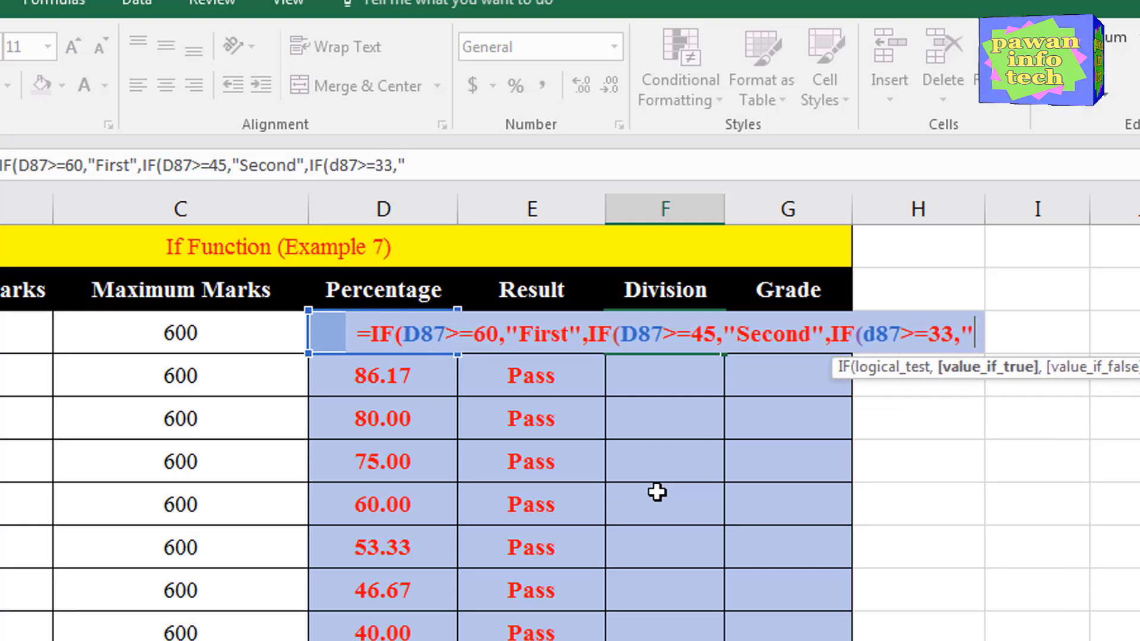
{"action": "type", "text": "Thi"}
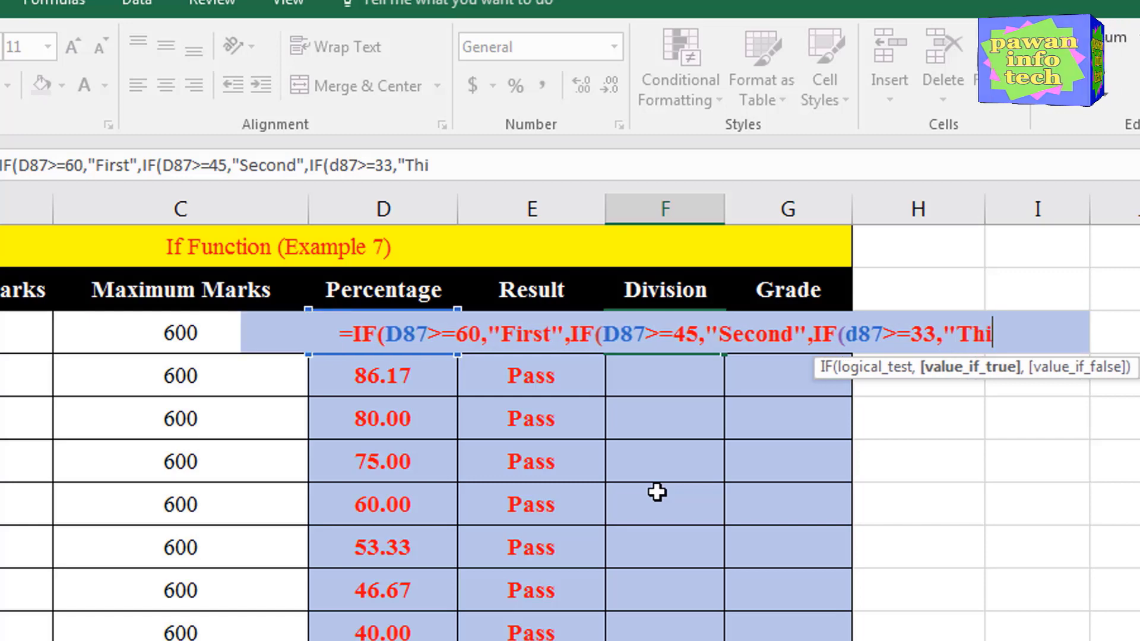
{"action": "type", "text": "rd\""}
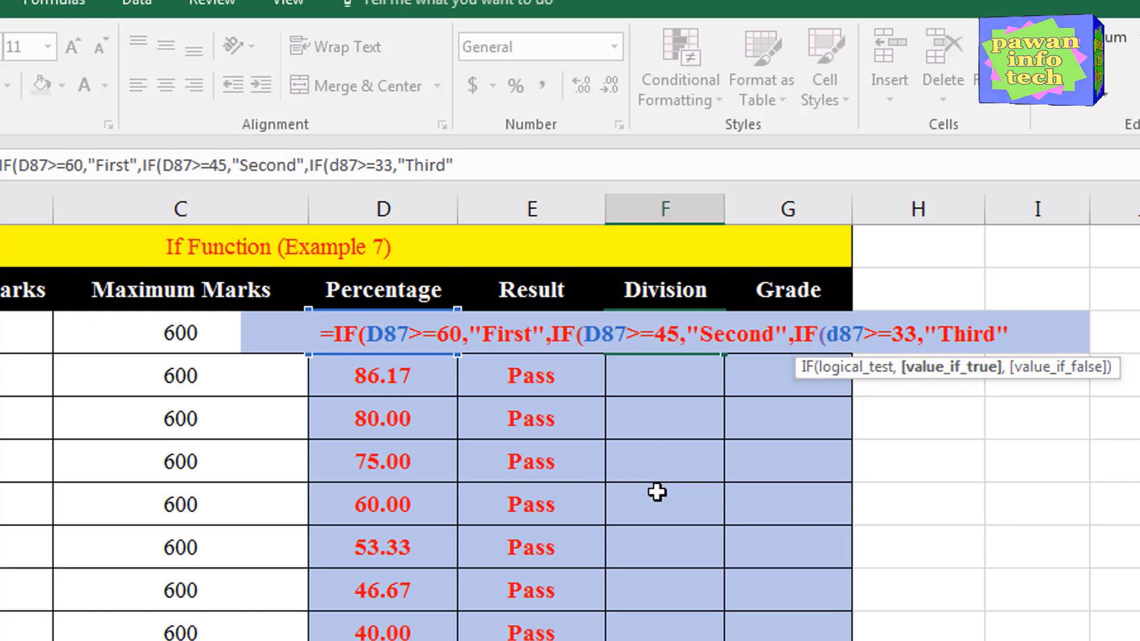
{"action": "type", "text": ","}
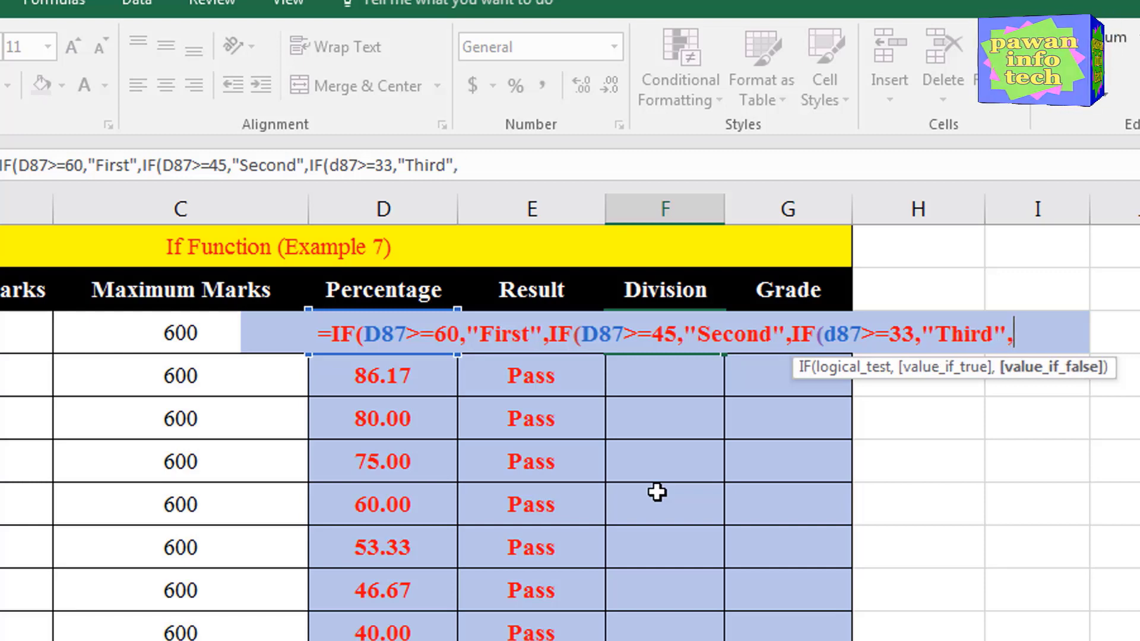
{"action": "type", "text": "\"Third\",\"Fai"}
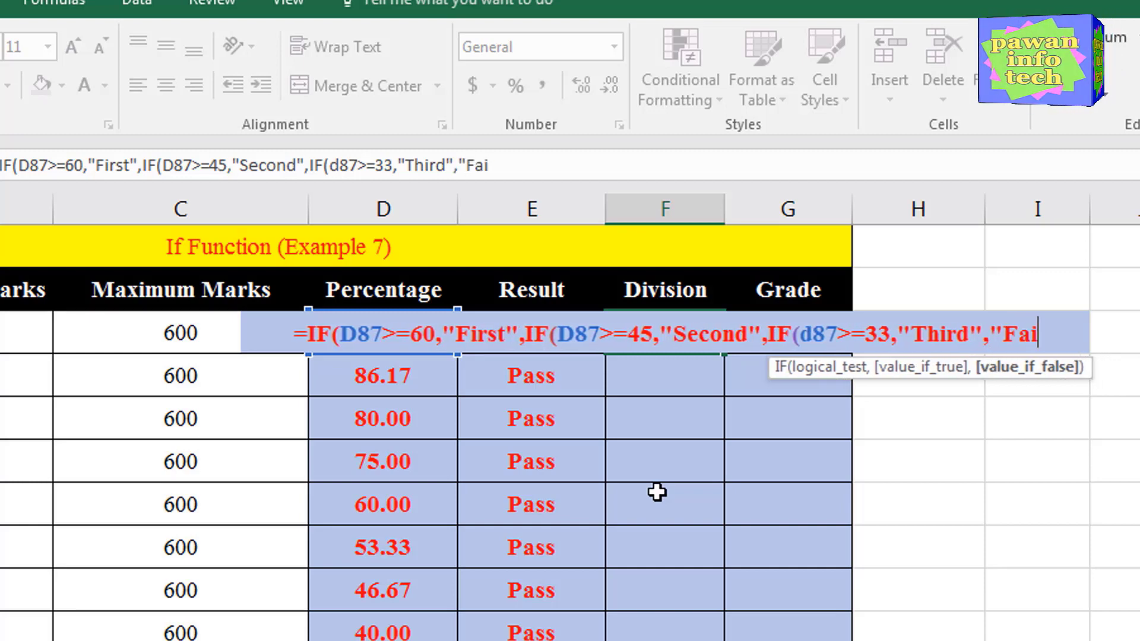
{"action": "type", "text": "l"}
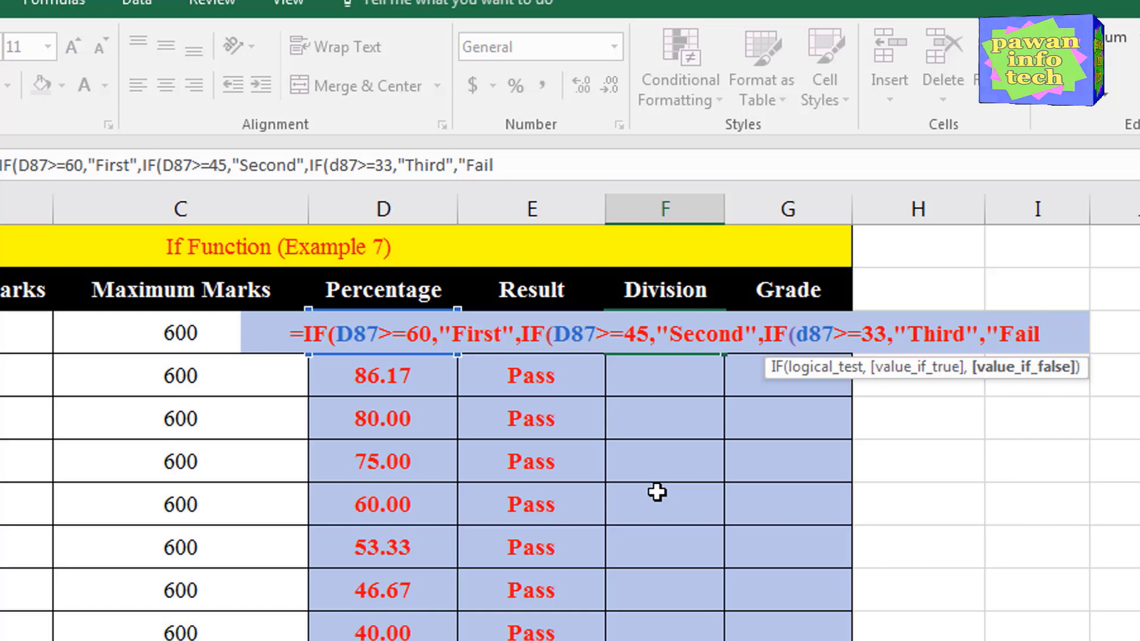
{"action": "type", "text": "\""}
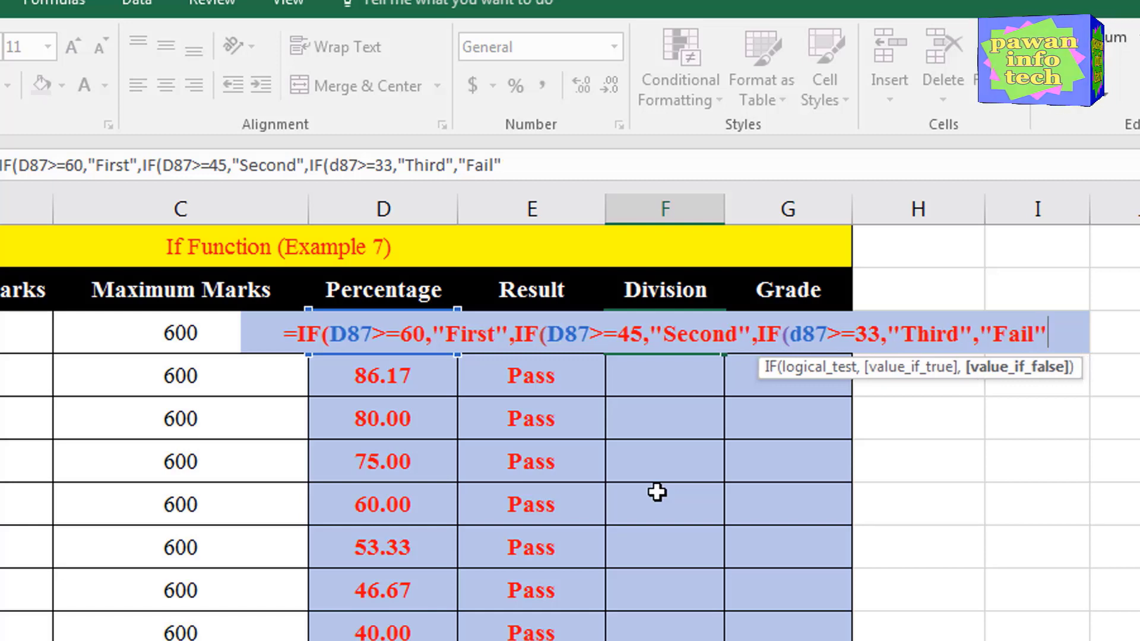
{"action": "type", "text": ")"}
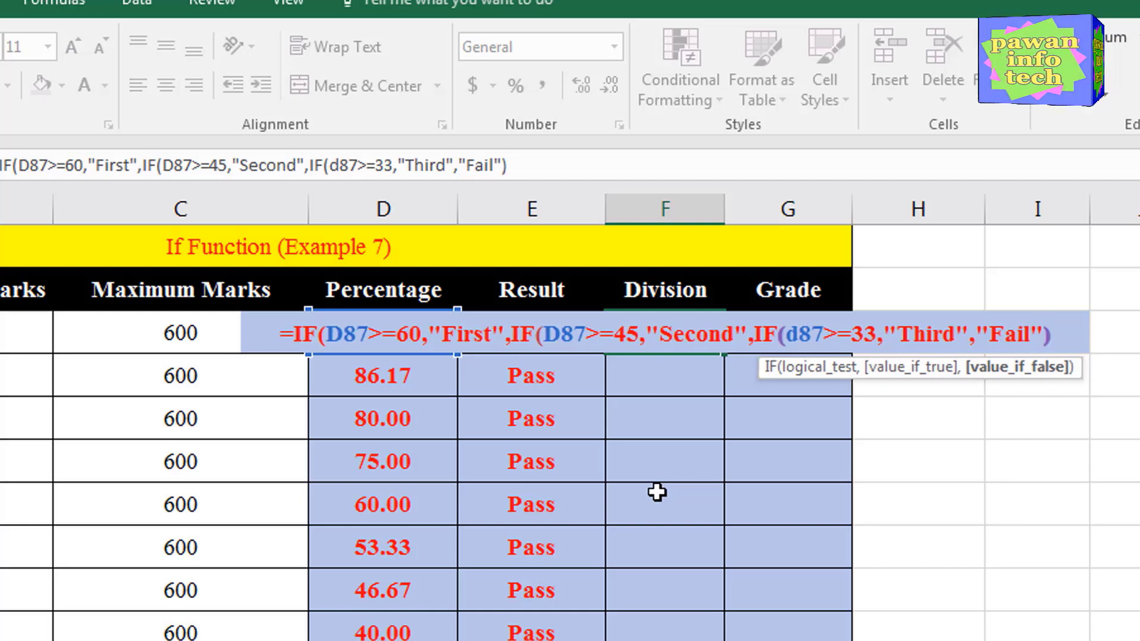
{"action": "type", "text": "))"}
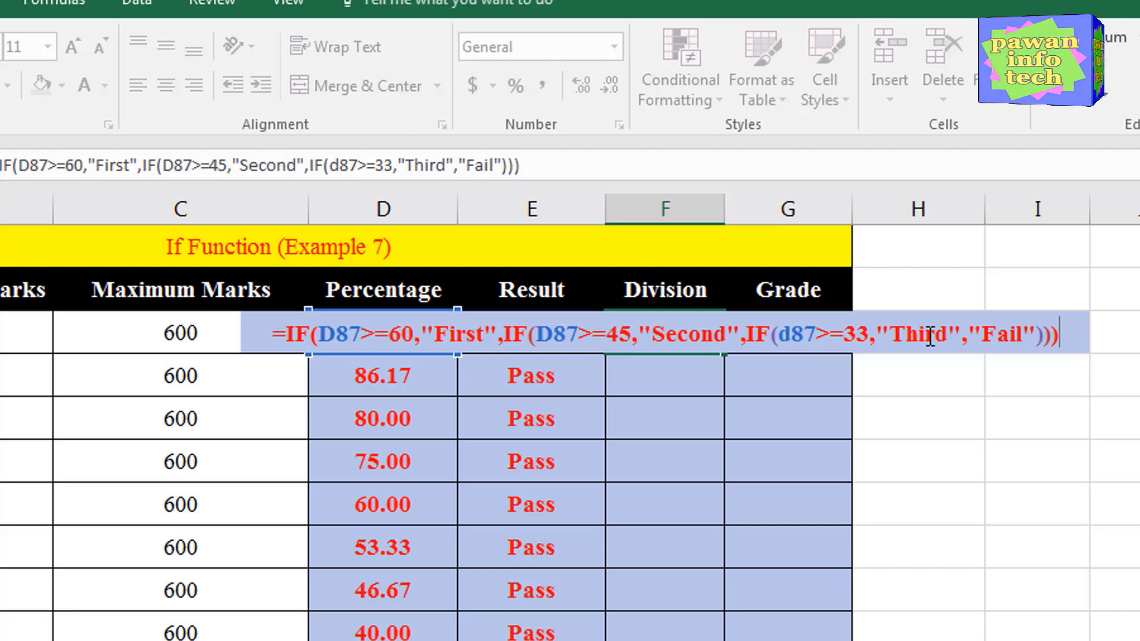
- Commit F87's nested Division formula and fill it down to F96
{"action": "key", "text": "Return"}
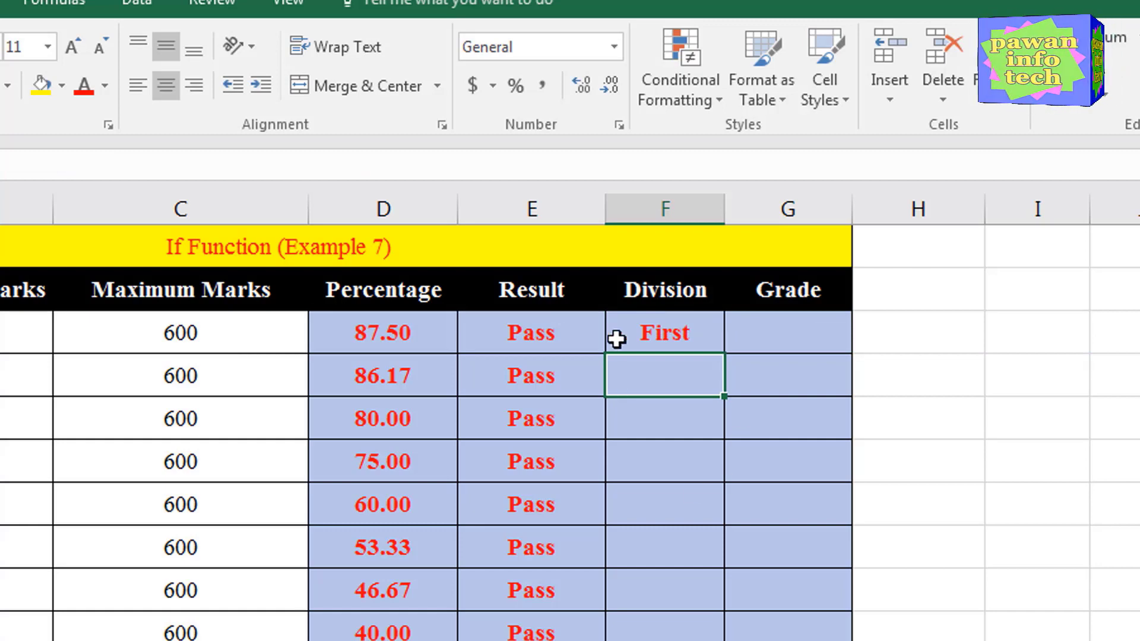
{"action": "left_click", "coordinate": [666, 333]}
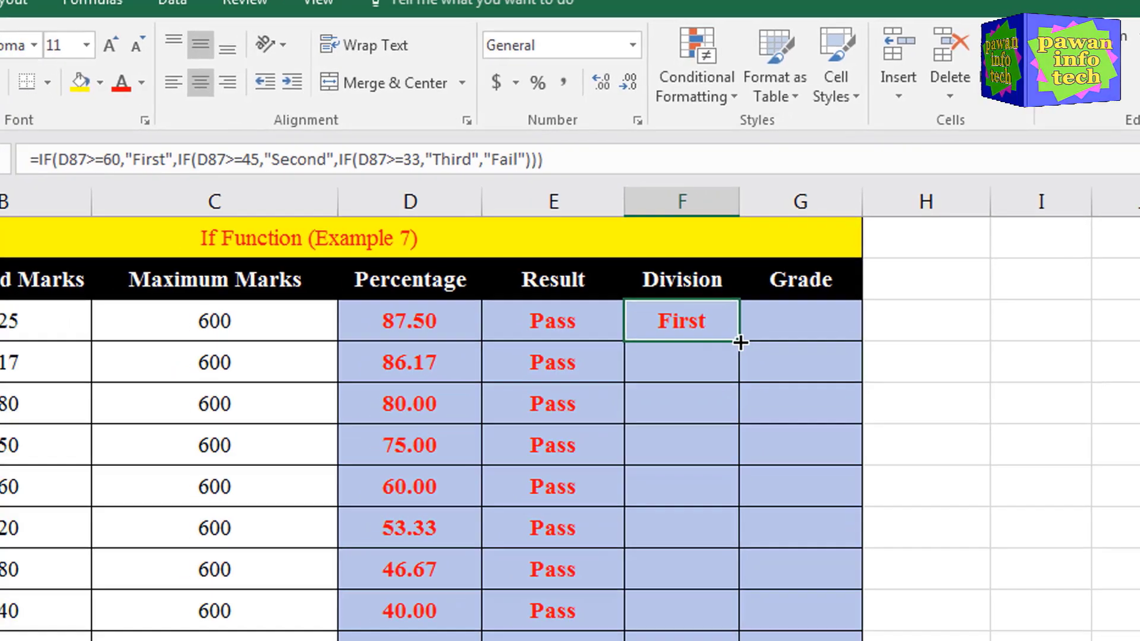
{"action": "left_click_drag", "start_coordinate": [725, 354], "coordinate": [829, 593]}
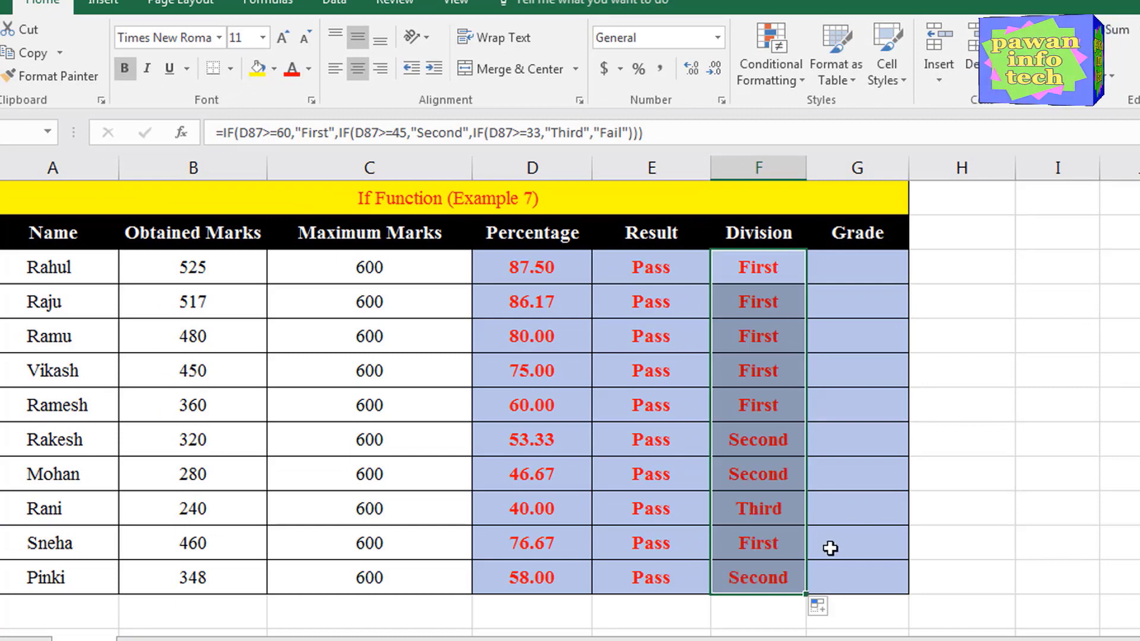
{"action": "left_click", "coordinate": [761, 266]}
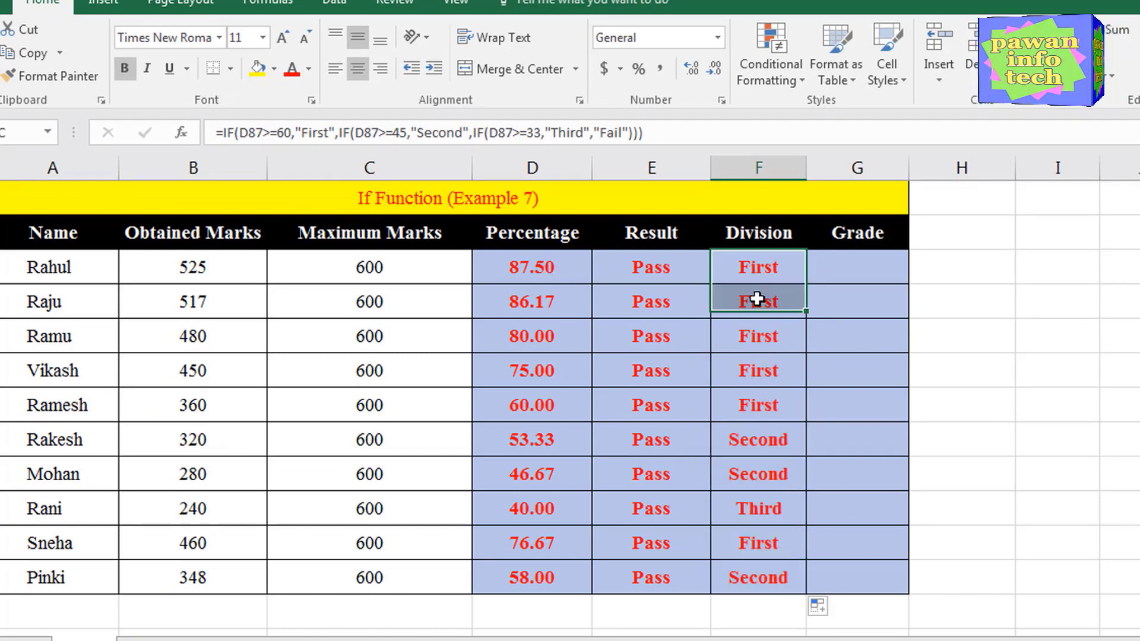
{"action": "left_click_drag", "start_coordinate": [760, 272], "coordinate": [761, 404]}
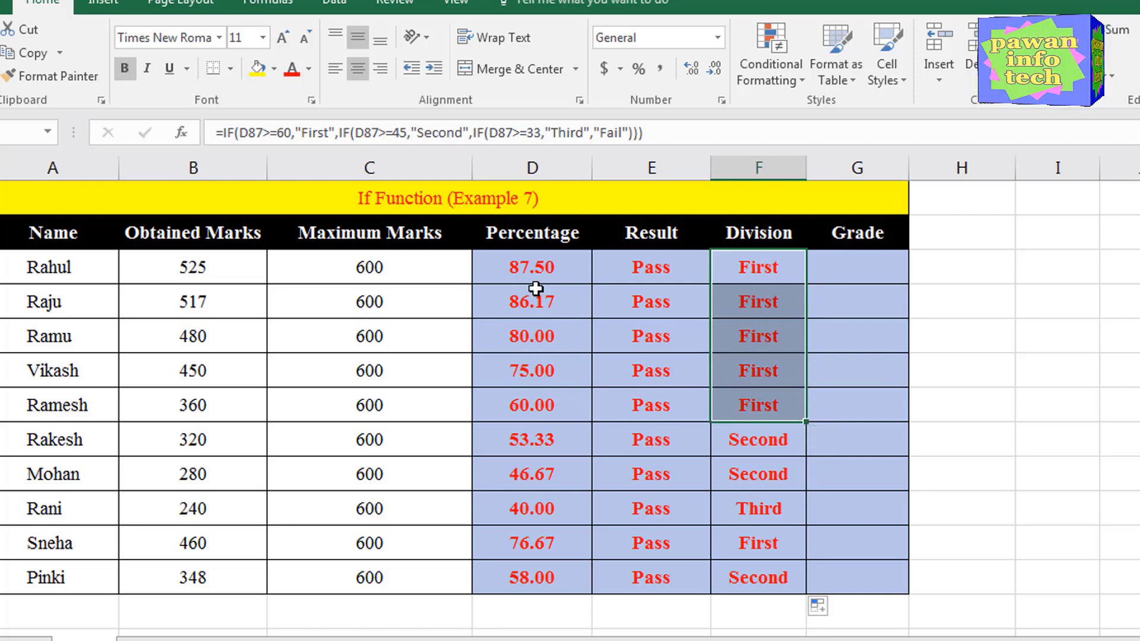
{"action": "left_click", "coordinate": [519, 440]}
{"action": "left_click", "coordinate": [552, 479]}
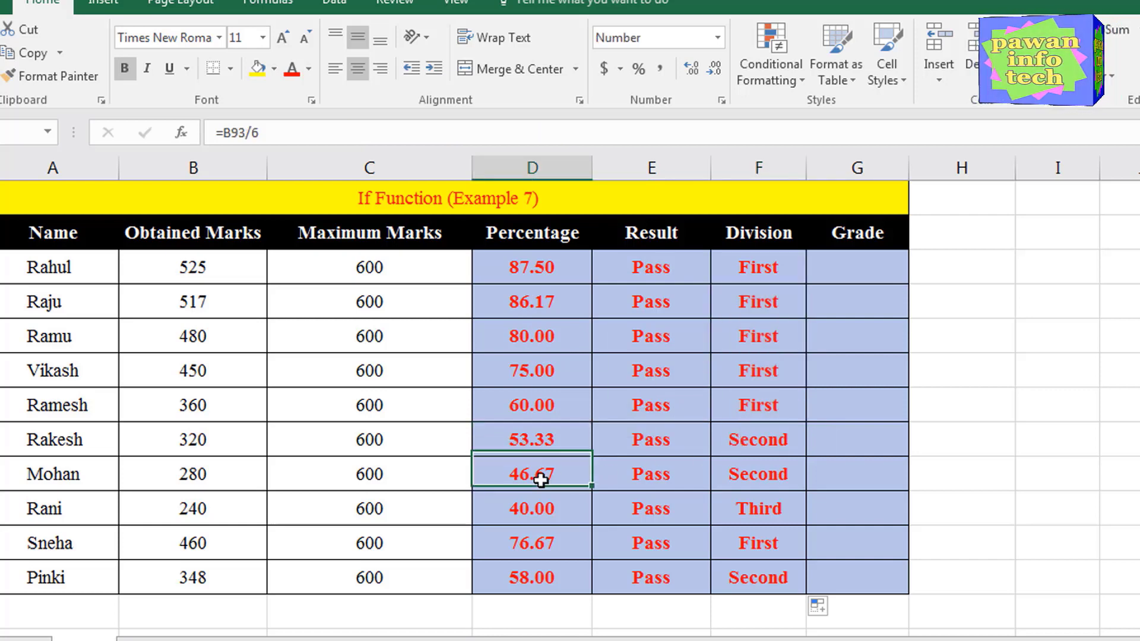
{"action": "left_click", "coordinate": [758, 473]}
{"action": "left_click", "coordinate": [526, 512]}
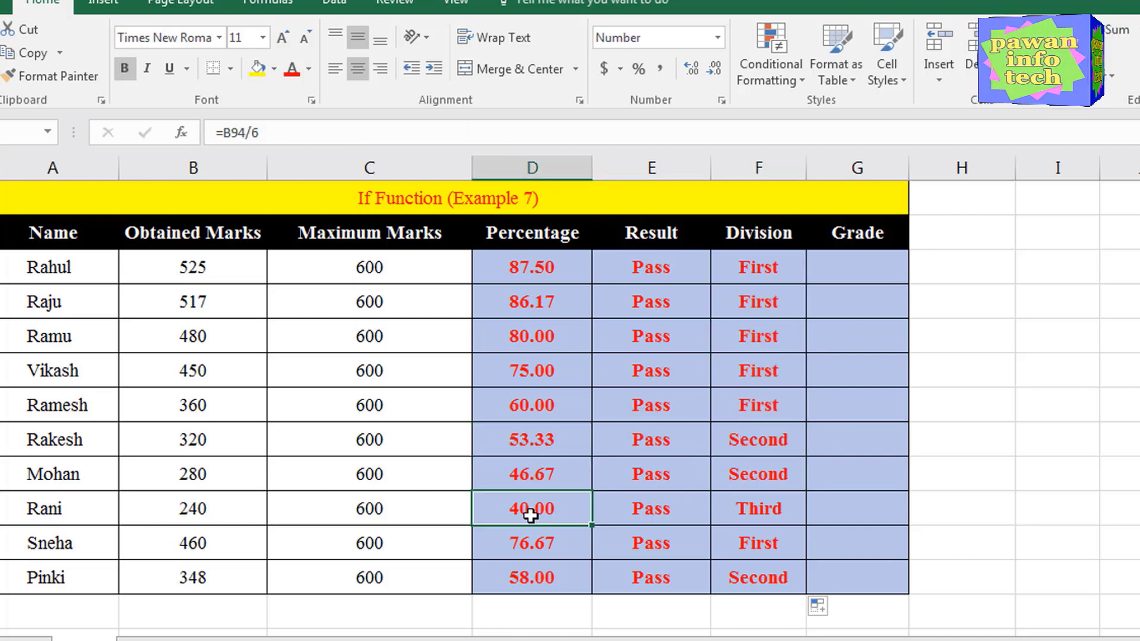
{"action": "left_click", "coordinate": [765, 514]}
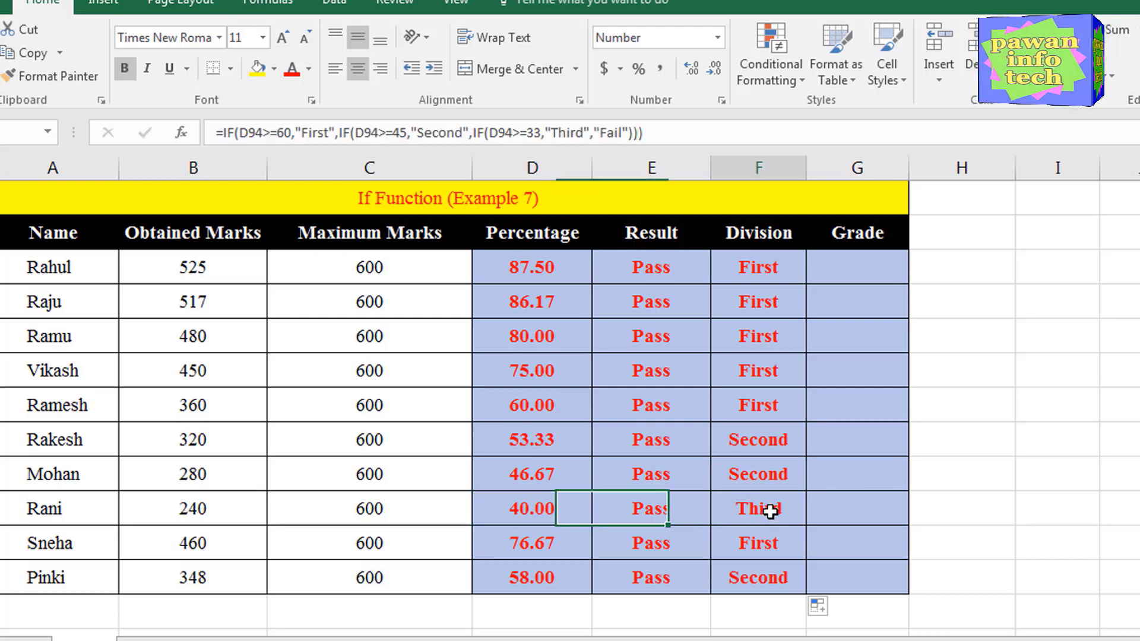
{"action": "left_click", "coordinate": [537, 553]}
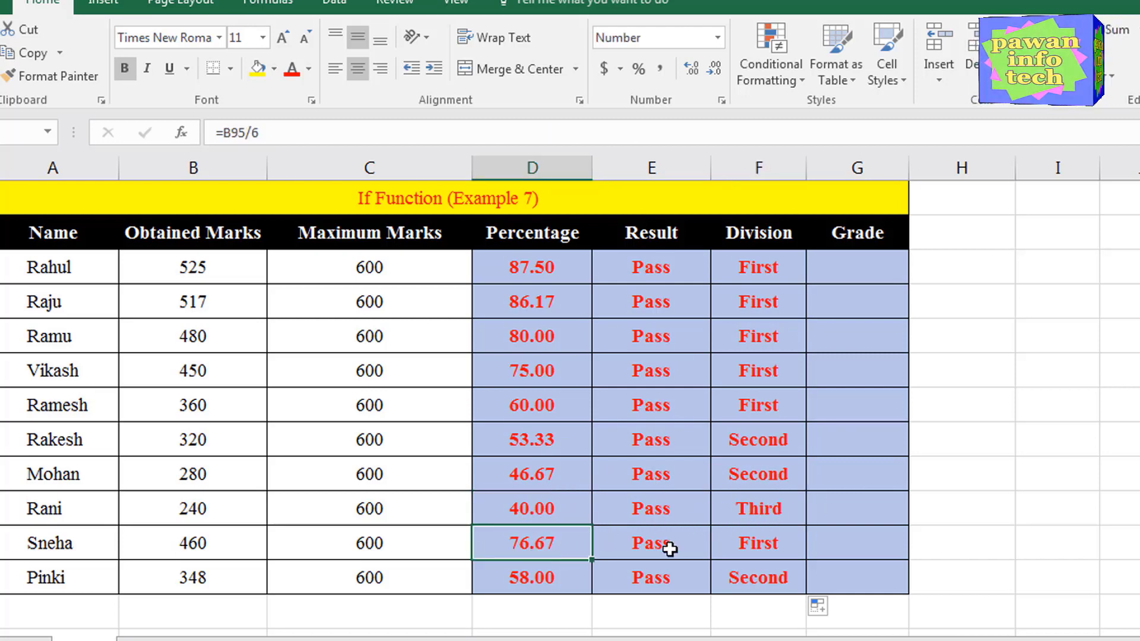
{"action": "left_click", "coordinate": [745, 543]}
{"action": "left_click", "coordinate": [546, 590]}
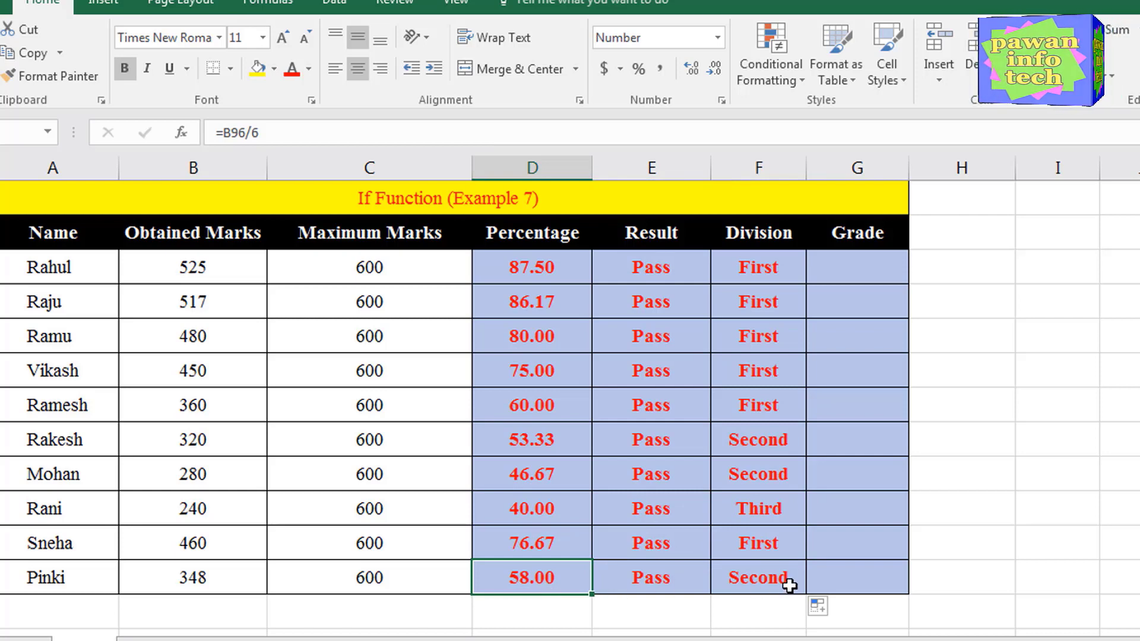
{"action": "left_click", "coordinate": [765, 583]}
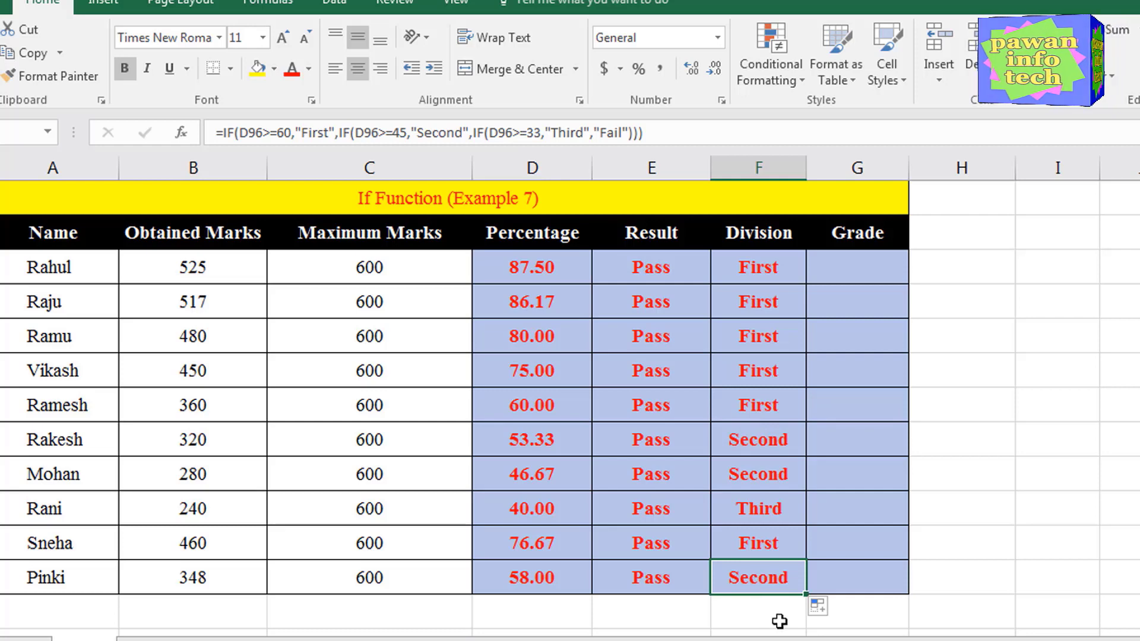
{"action": "left_click", "coordinate": [846, 269]}
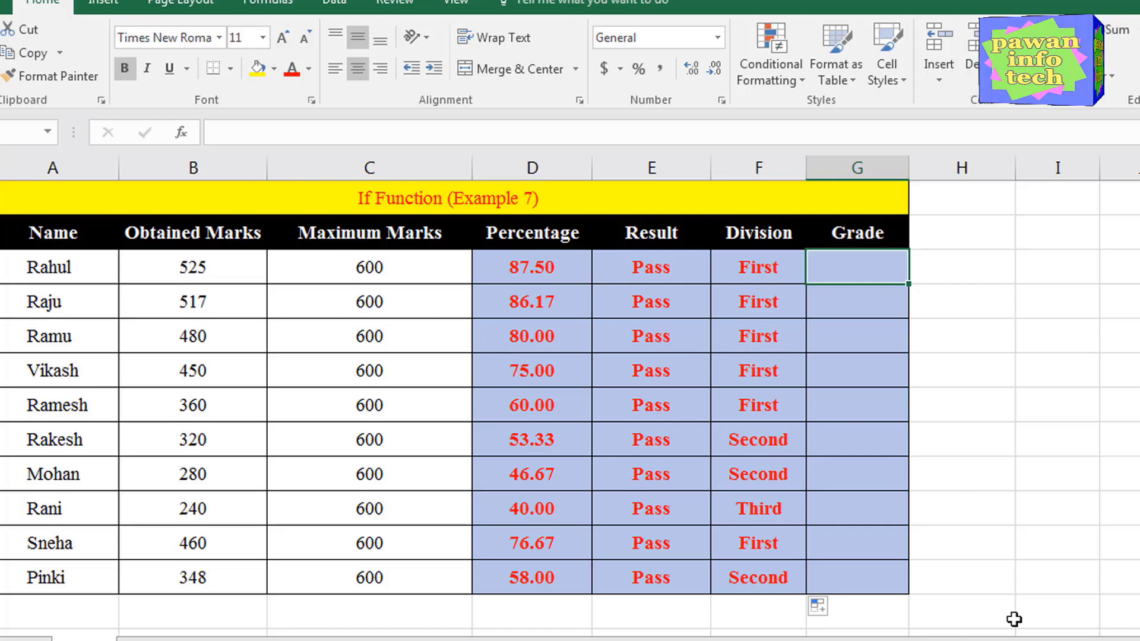
- Copy the Division formula text from cell F87
{"action": "double_click", "coordinate": [762, 266]}
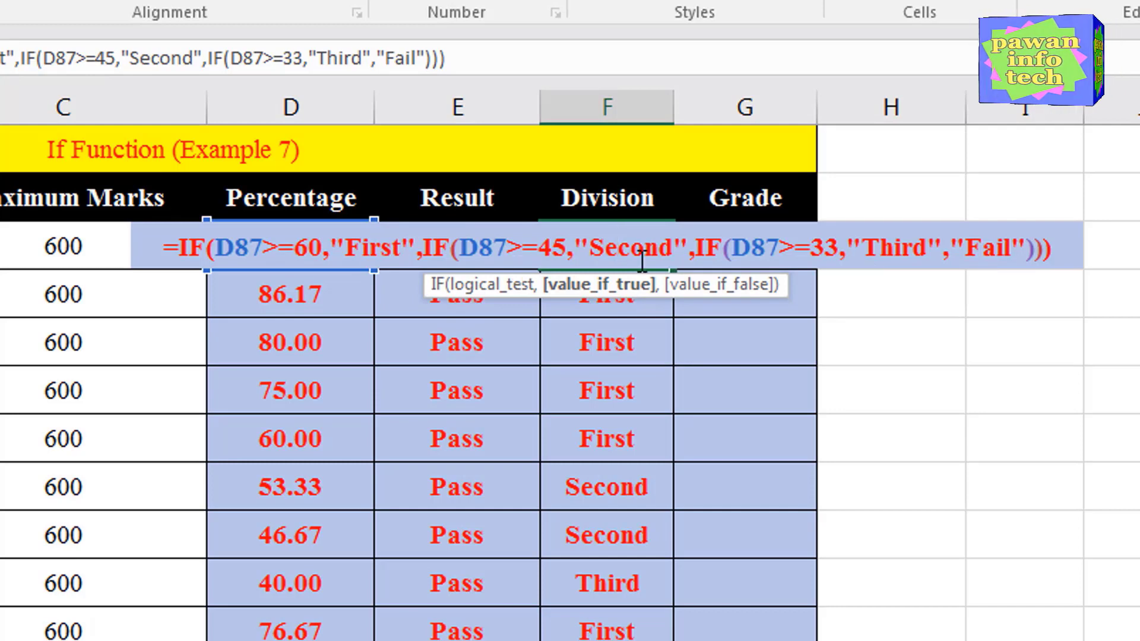
{"action": "left_click", "coordinate": [1070, 244]}
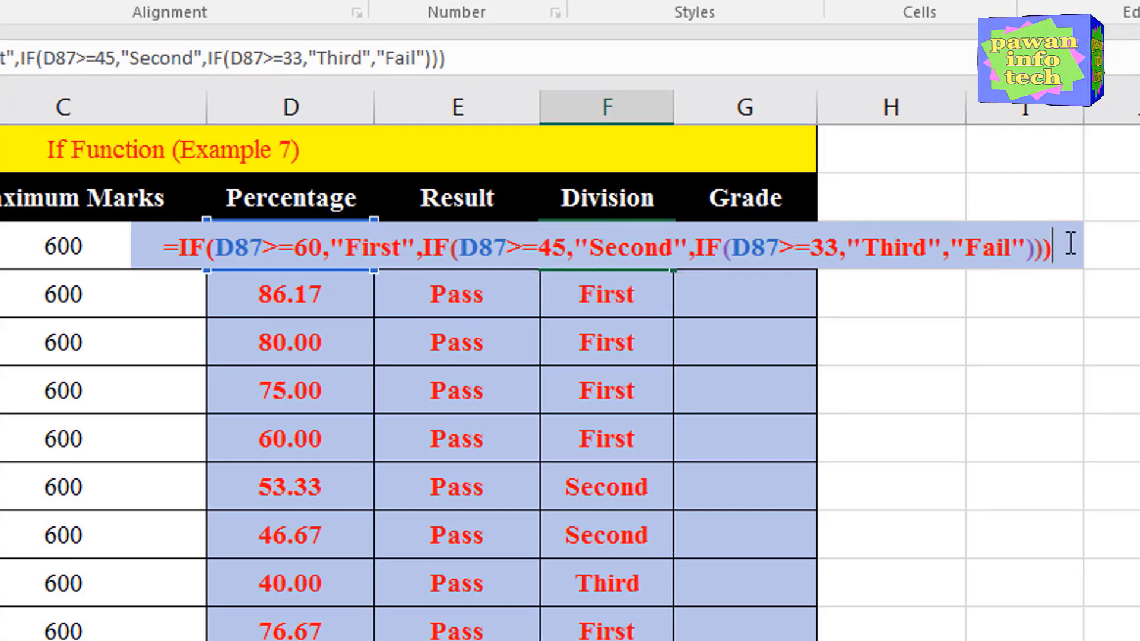
{"action": "key", "text": "Return"}
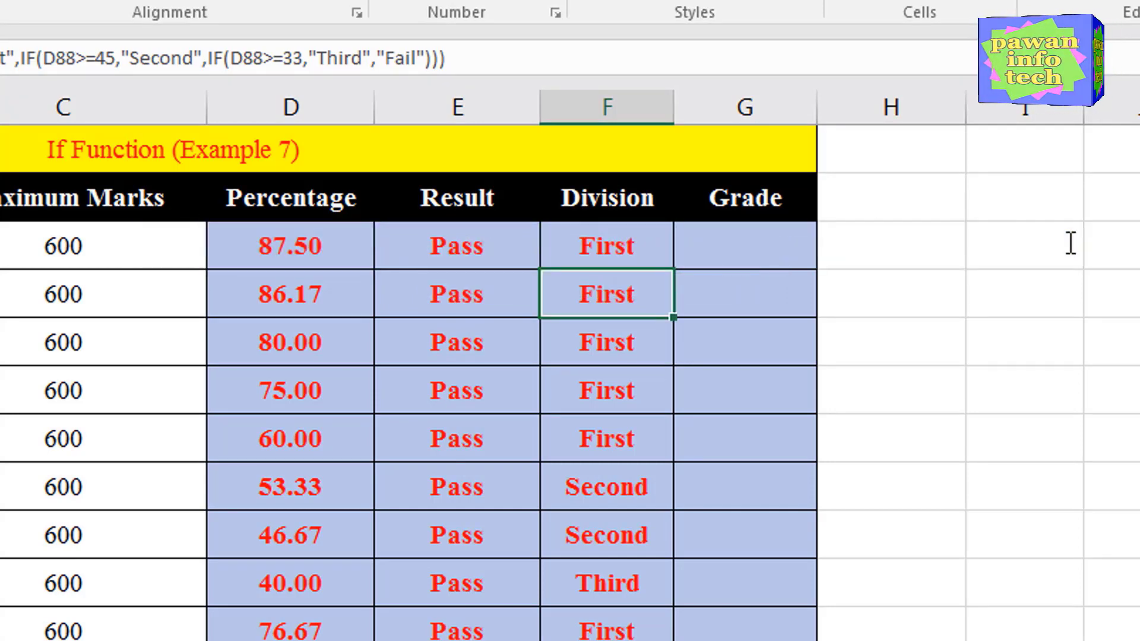
{"action": "left_click", "coordinate": [605, 236]}
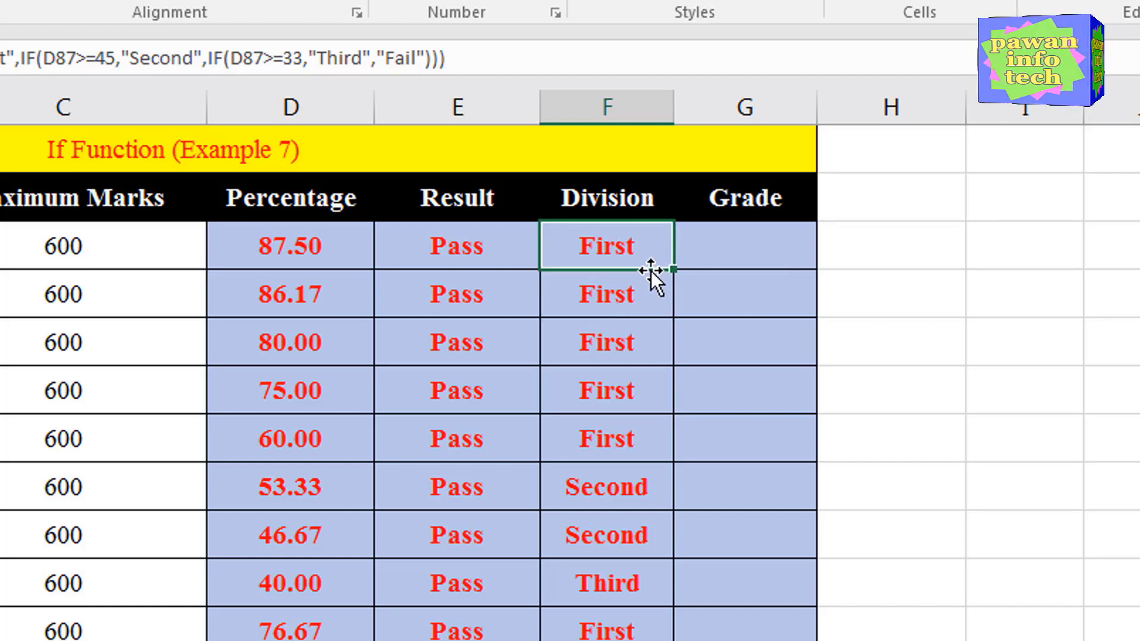
{"action": "double_click", "coordinate": [651, 238]}
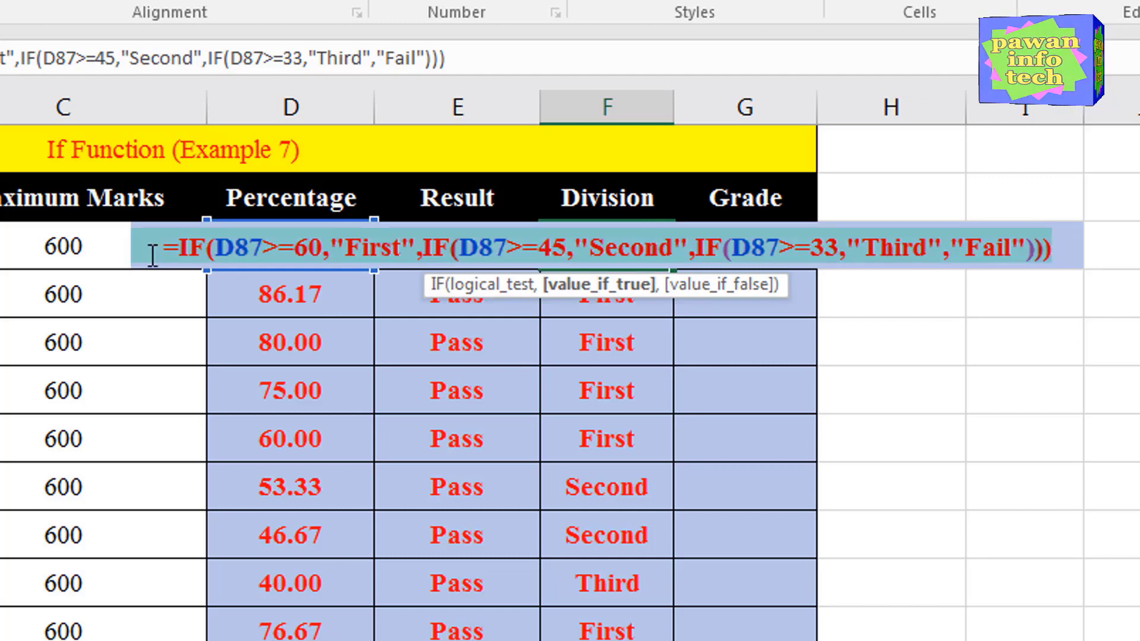
{"action": "right_click", "coordinate": [274, 251]}
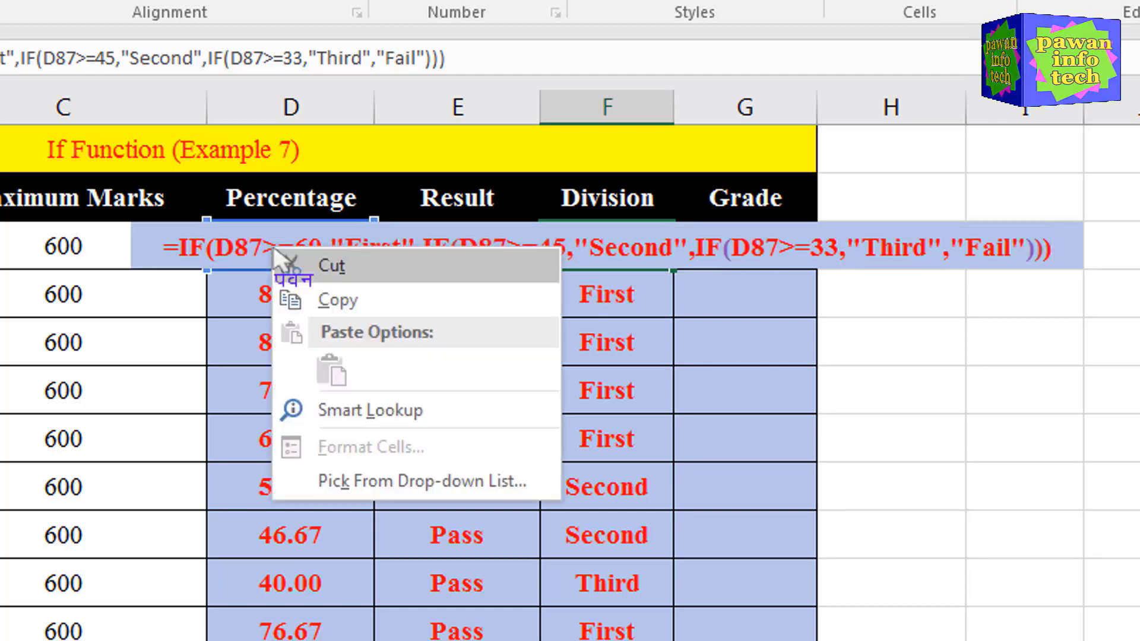
{"action": "left_click", "coordinate": [360, 300]}
{"action": "key", "text": "Return"}
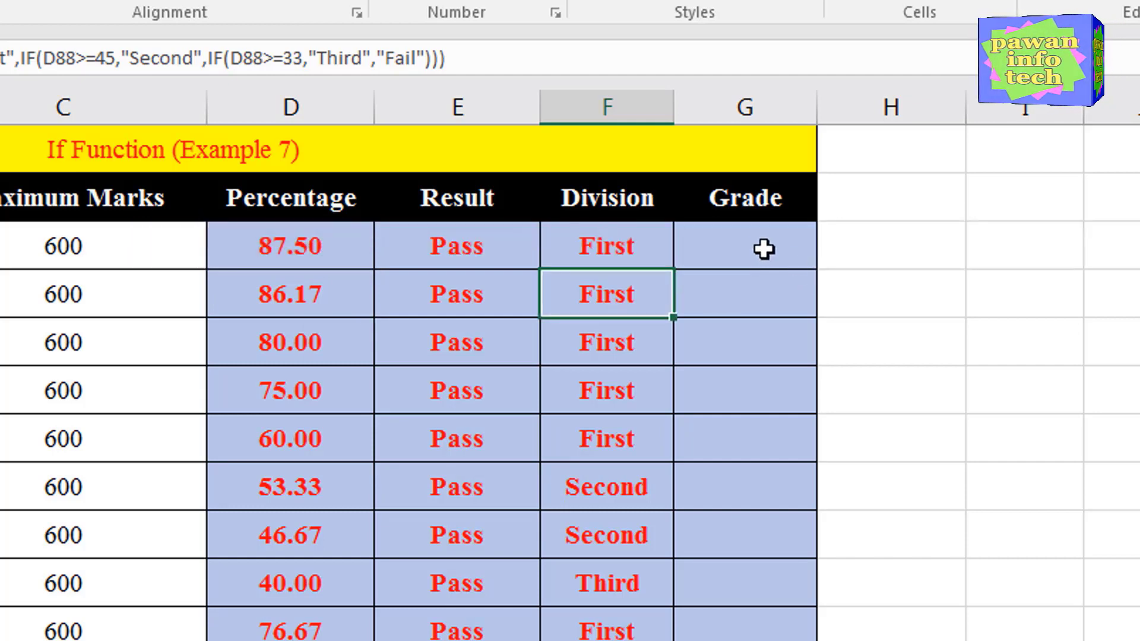
- Paste the Division formula as text into G87, which shows First
{"action": "double_click", "coordinate": [749, 236]}
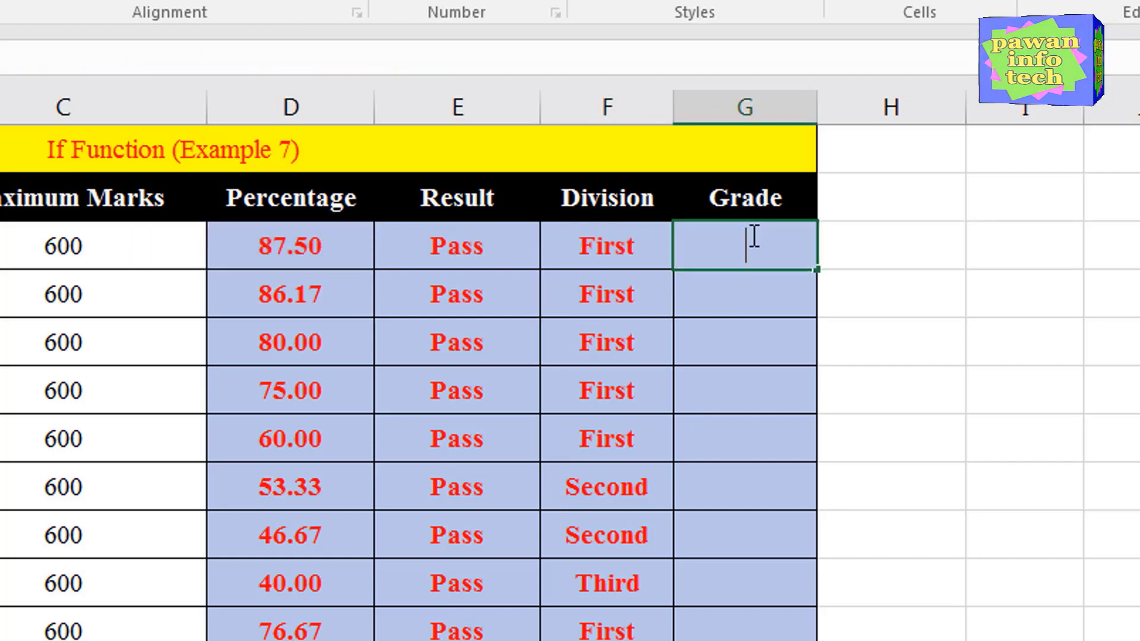
{"action": "right_click", "coordinate": [751, 235]}
{"action": "left_click", "coordinate": [810, 360]}
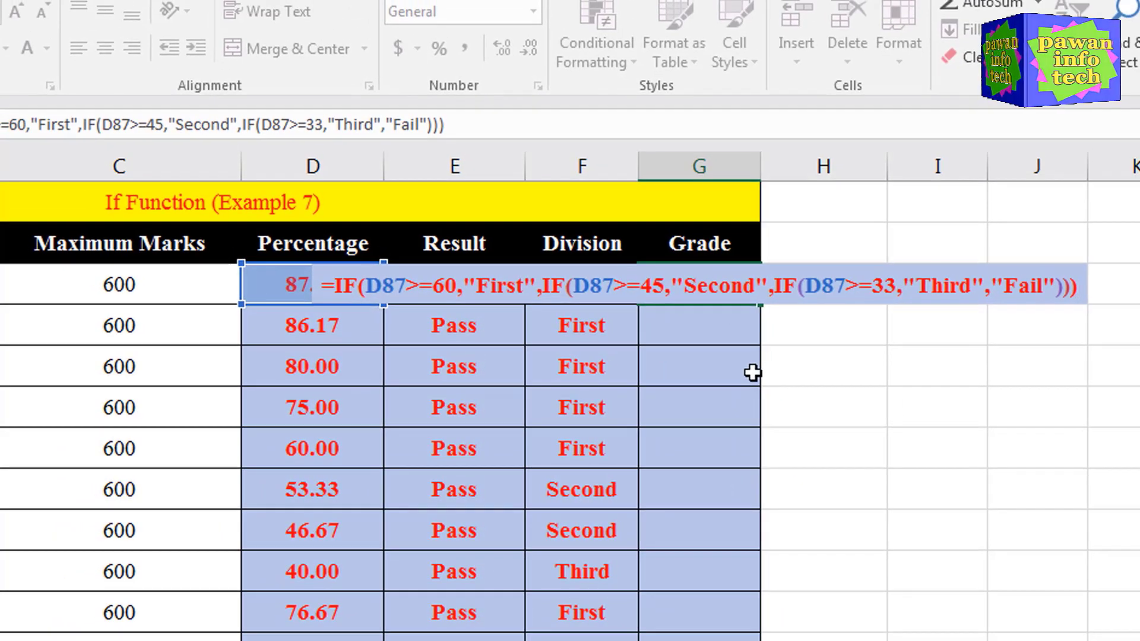
{"action": "key", "text": "Return"}
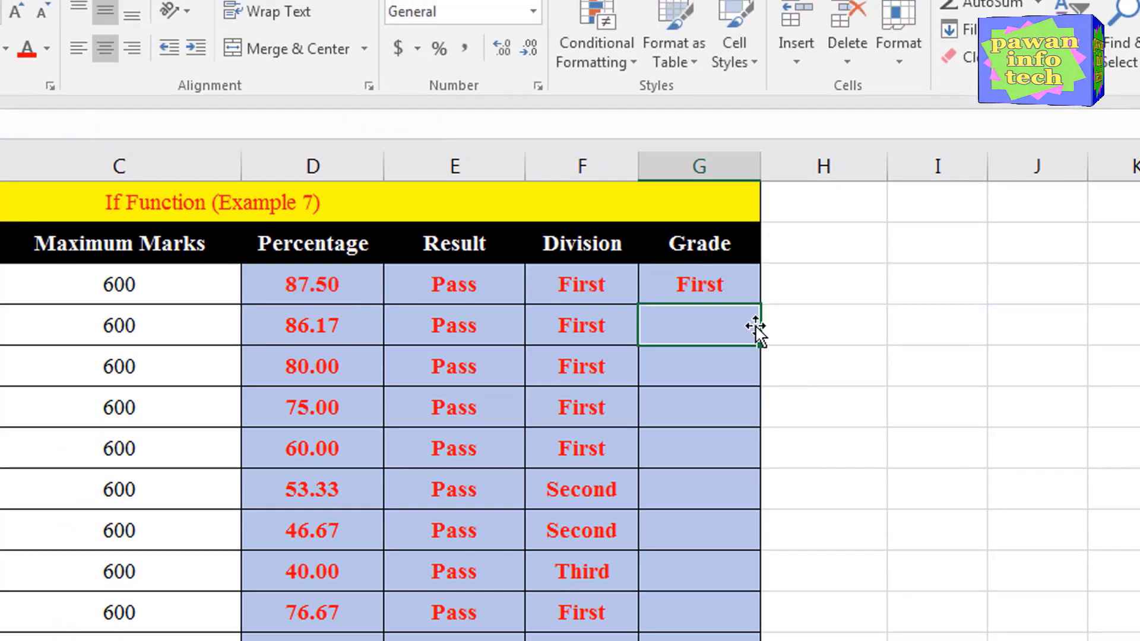
- Change G87's first test to D87>=80 returning "A"
{"action": "double_click", "coordinate": [727, 282]}
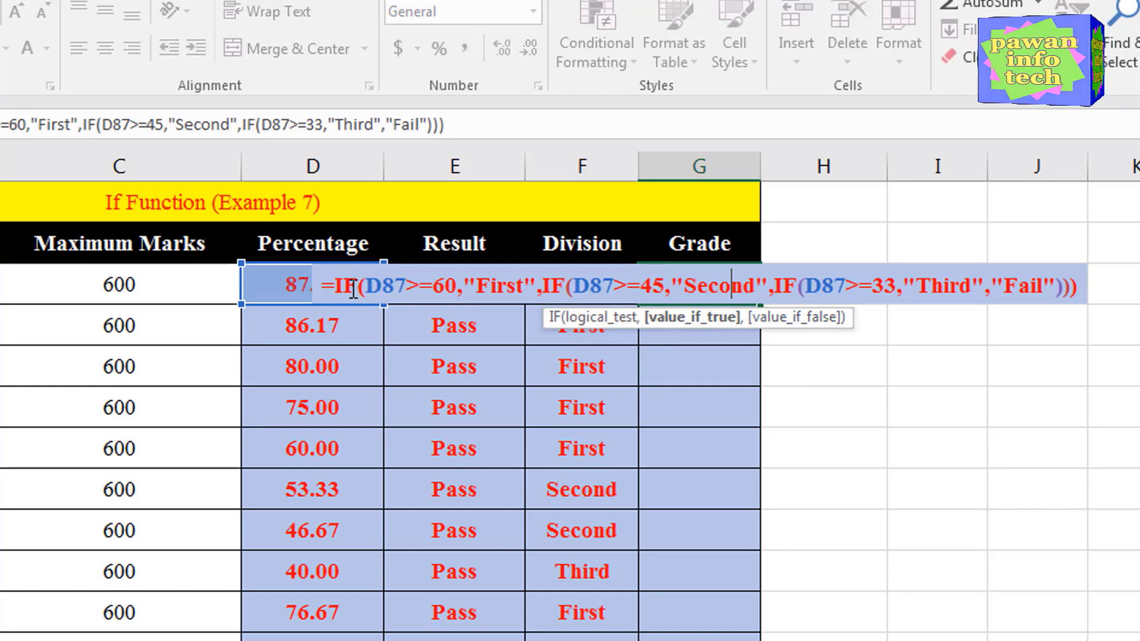
{"action": "left_click", "coordinate": [432, 289]}
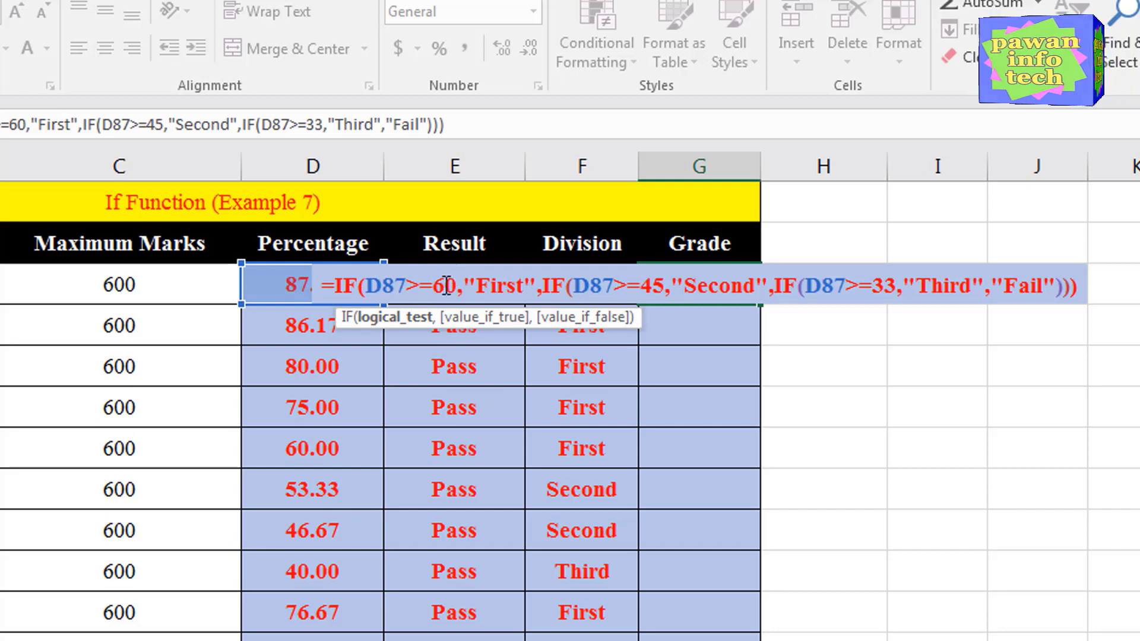
{"action": "left_click_drag", "start_coordinate": [446, 285], "coordinate": [433, 285]}
{"action": "type", "text": "8"}
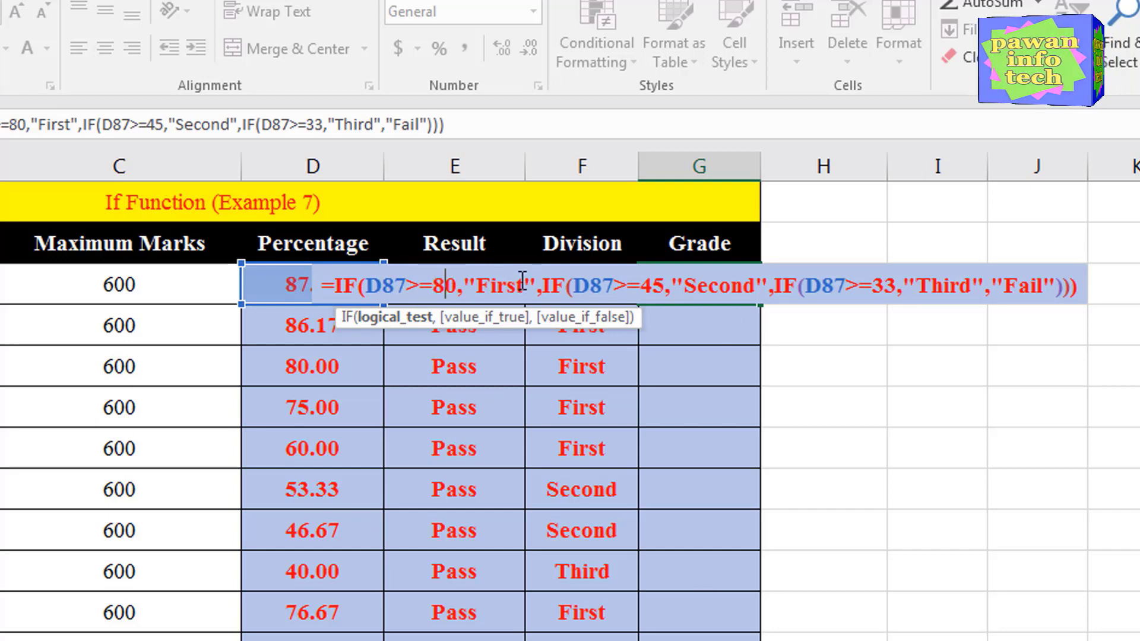
{"action": "left_click_drag", "start_coordinate": [516, 285], "coordinate": [478, 290]}
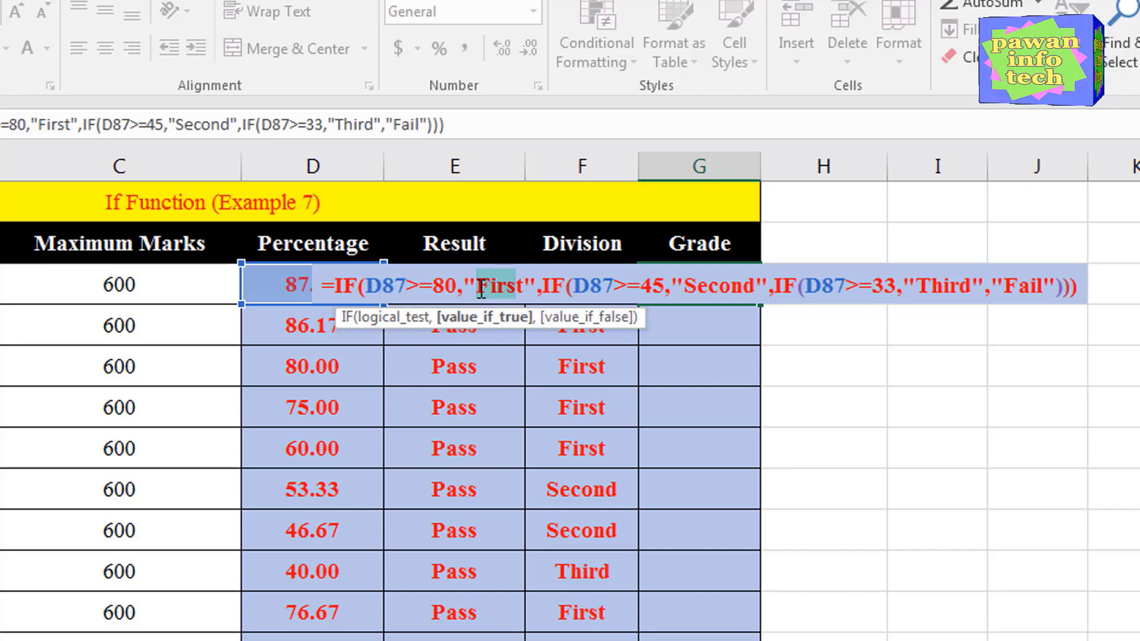
{"action": "key", "text": "BackSpace"}
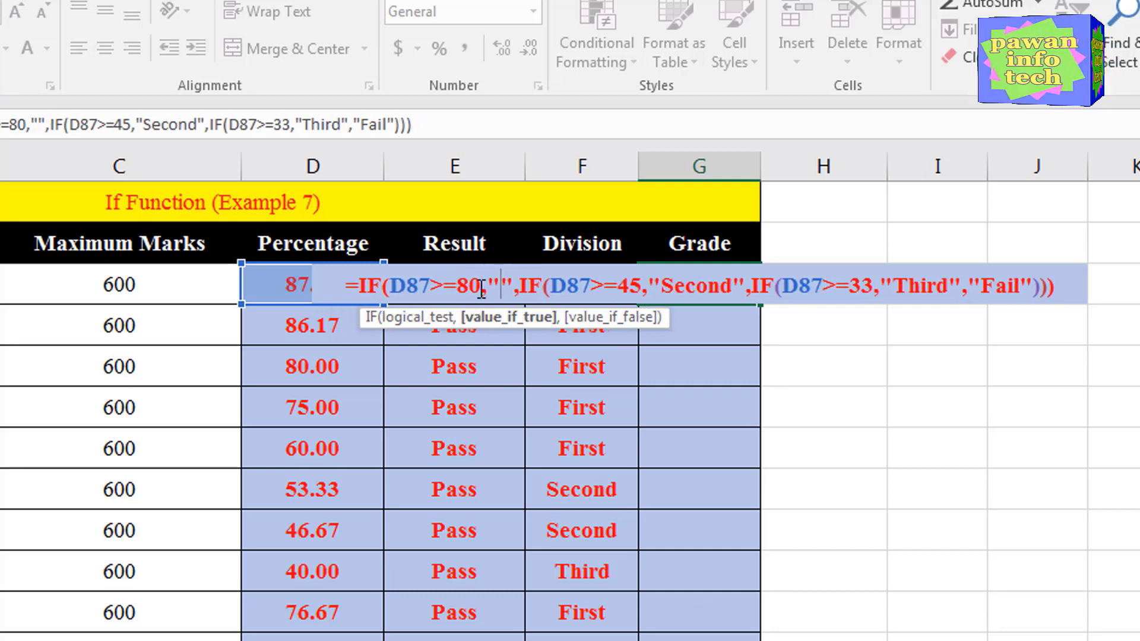
{"action": "type", "text": "A"}
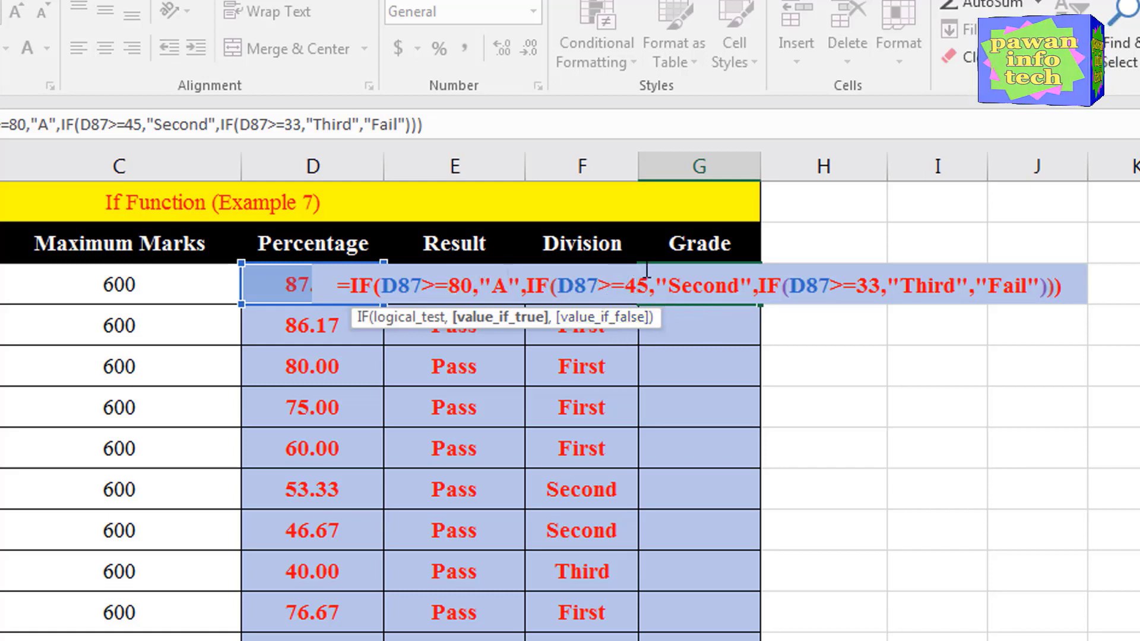
- Change the second test to D87>=60 returning "B"
{"action": "left_click_drag", "start_coordinate": [649, 288], "coordinate": [628, 289]}
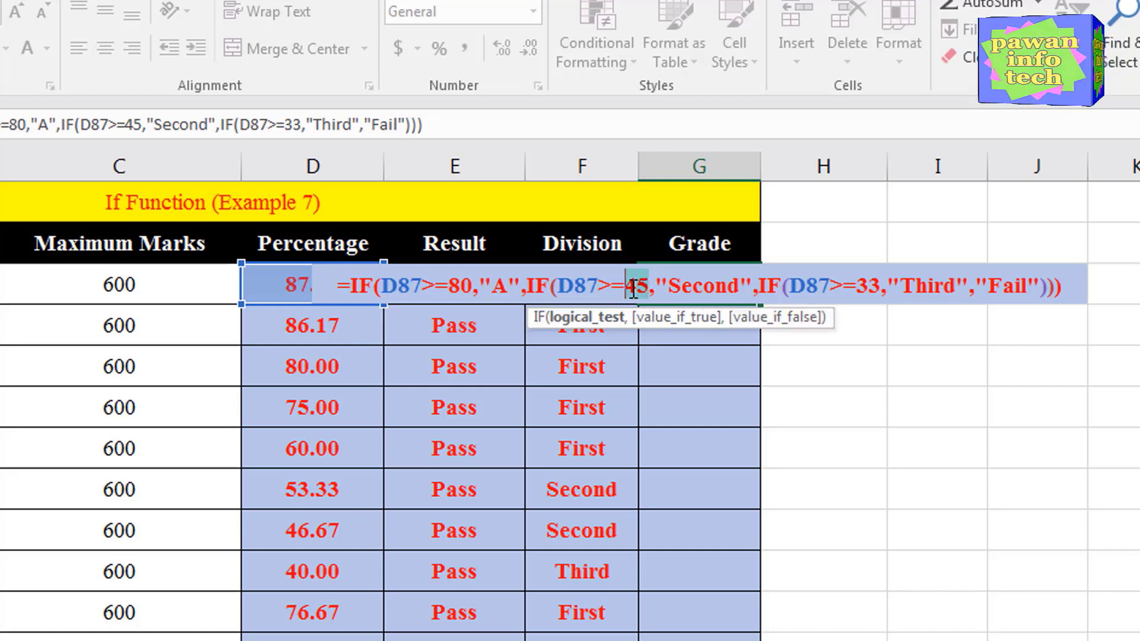
{"action": "type", "text": "60"}
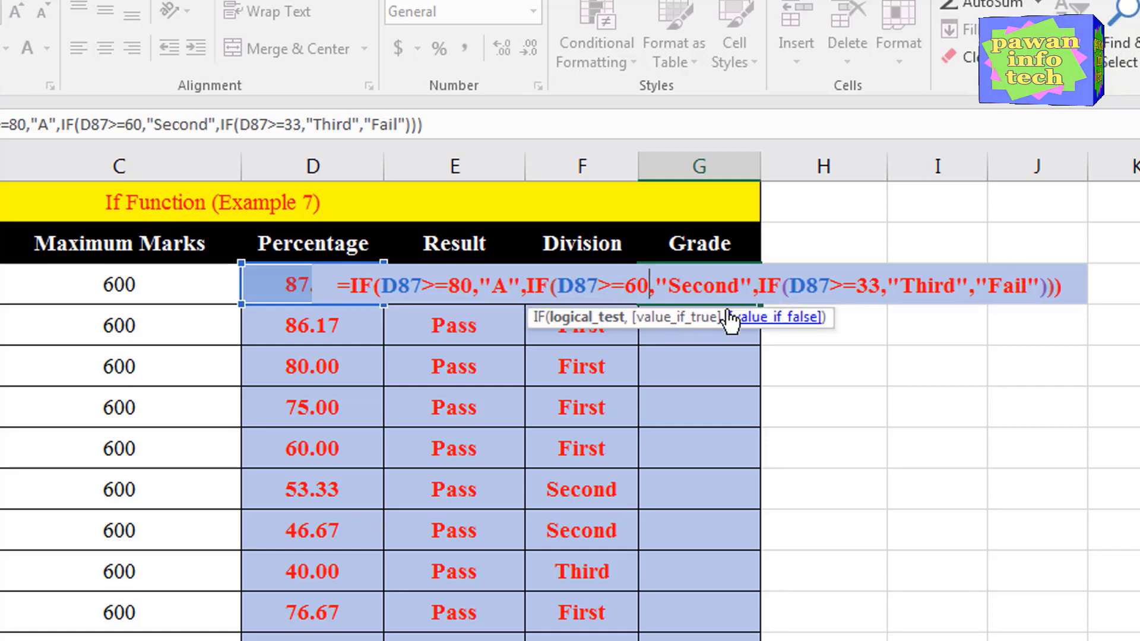
{"action": "double_click", "coordinate": [709, 289]}
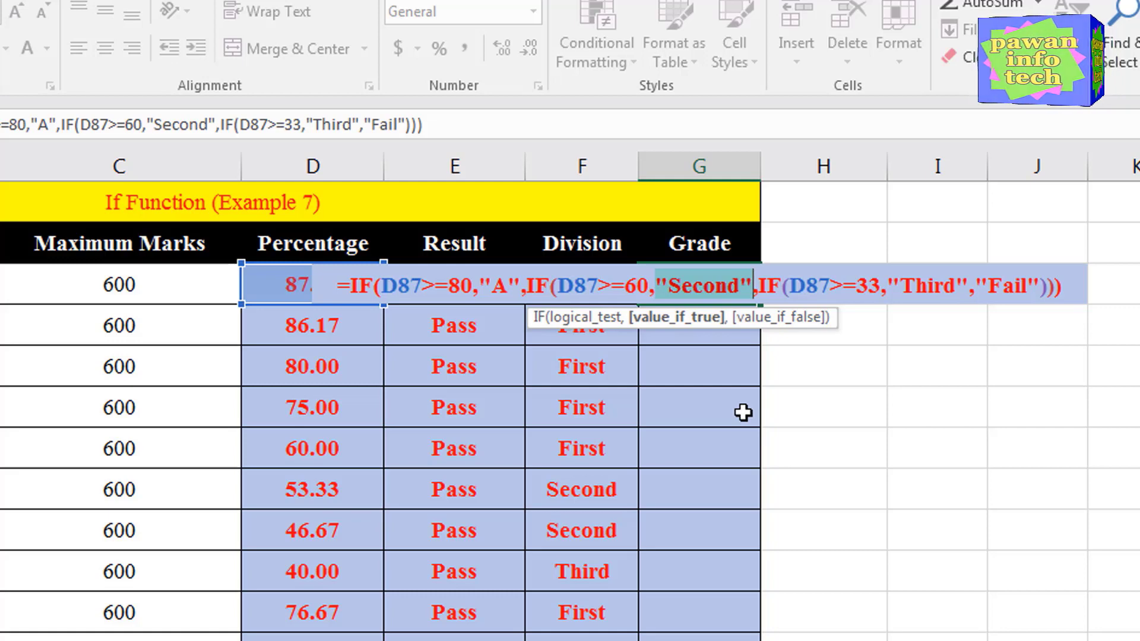
{"action": "key", "text": "Left"}
{"action": "key", "text": "shift+Left"}
{"action": "key", "text": "shift+Left"}
{"action": "key", "text": "shift+Left"}
{"action": "key", "text": "shift+Left"}
{"action": "key", "text": "shift+Left"}
{"action": "key", "text": "shift+Left"}
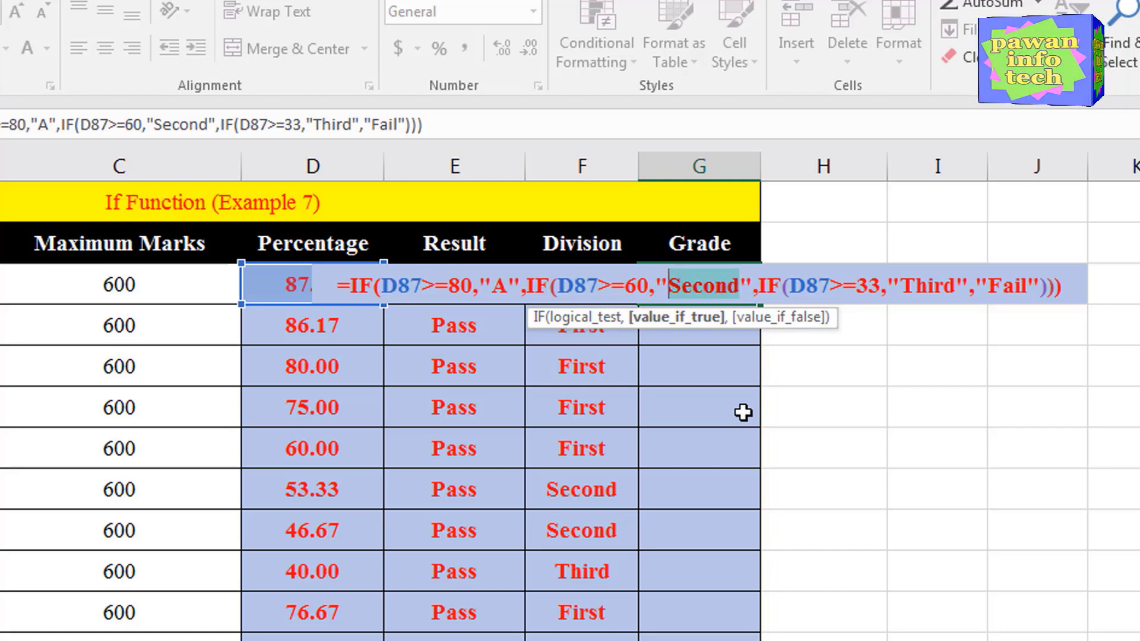
{"action": "type", "text": "B"}
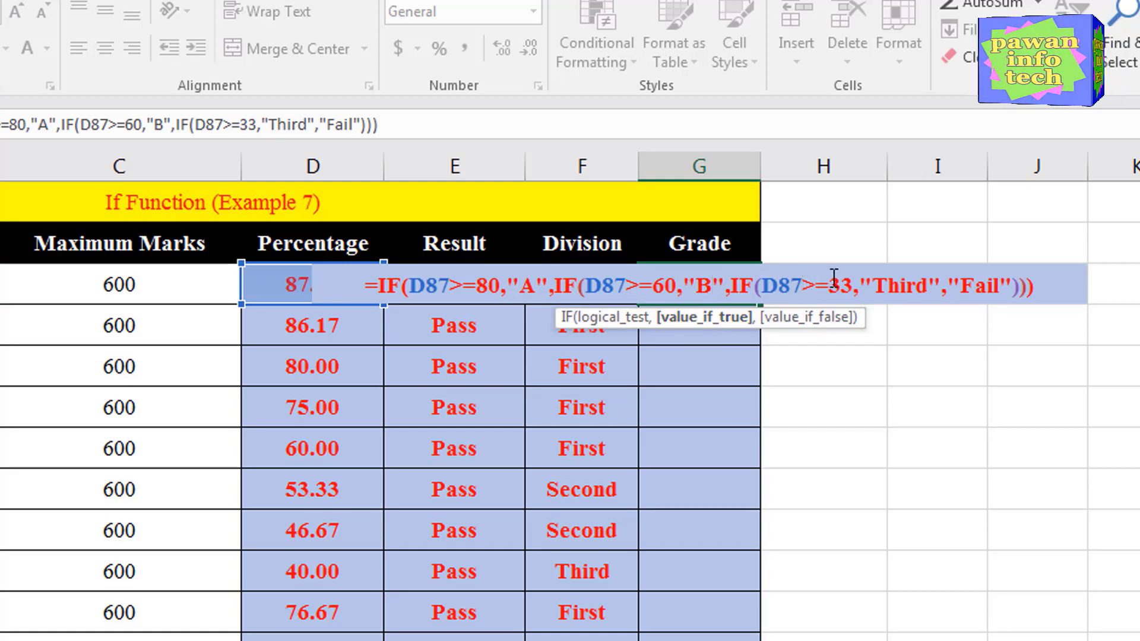
- Change the third test to D87>=40 returning "C", otherwise "N", and confirm
{"action": "left_click_drag", "start_coordinate": [829, 287], "coordinate": [847, 287]}
{"action": "type", "text": "4"}
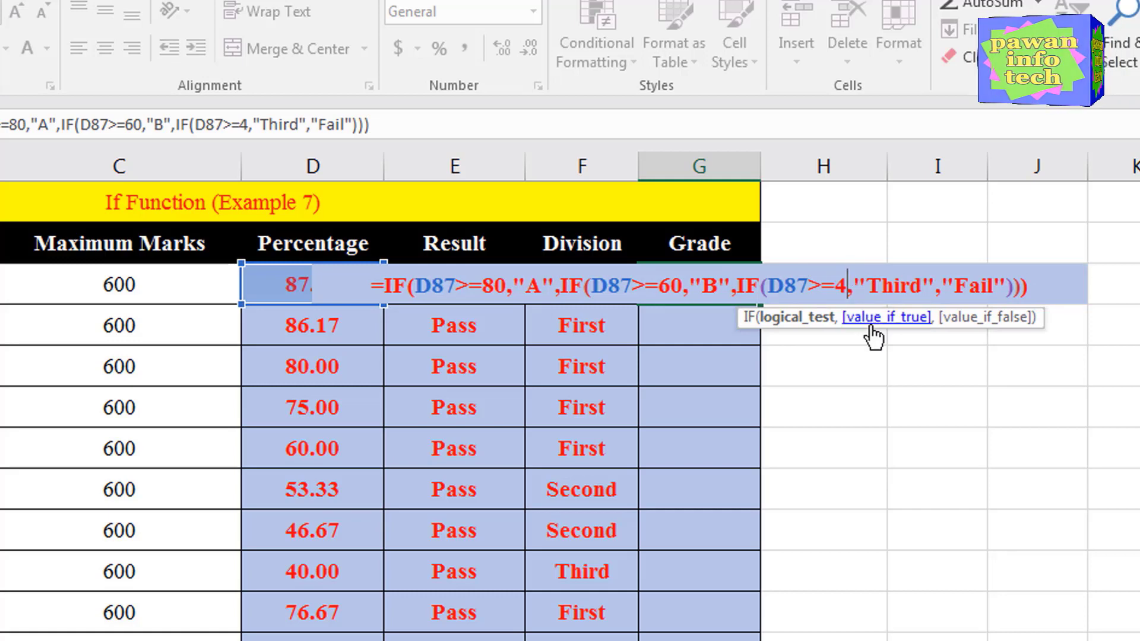
{"action": "type", "text": "0"}
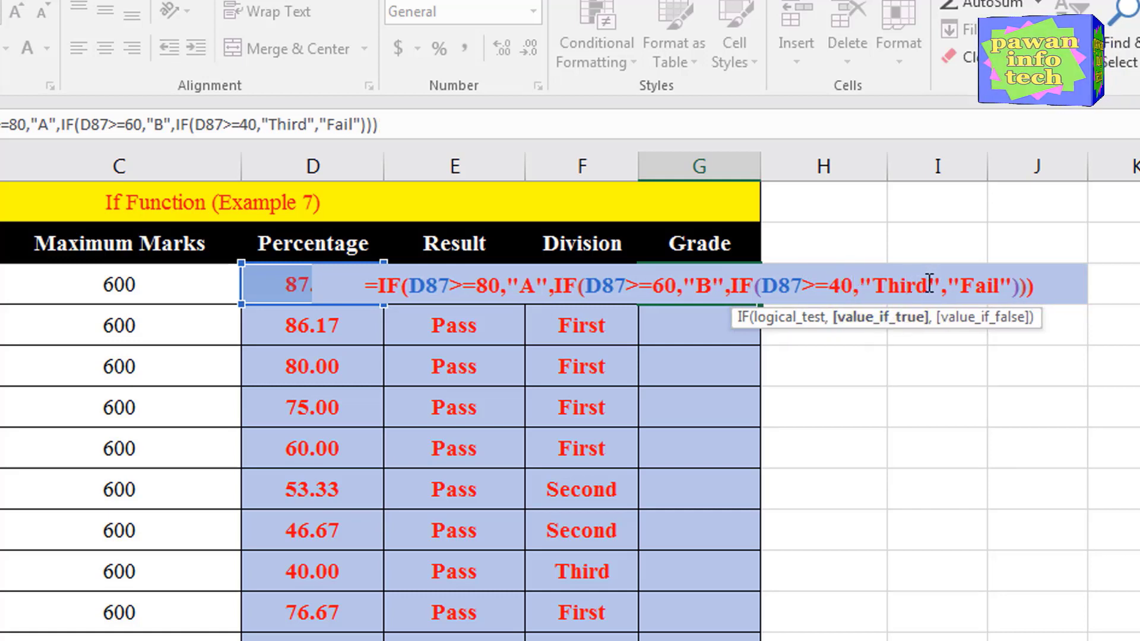
{"action": "left_click_drag", "start_coordinate": [928, 287], "coordinate": [879, 300]}
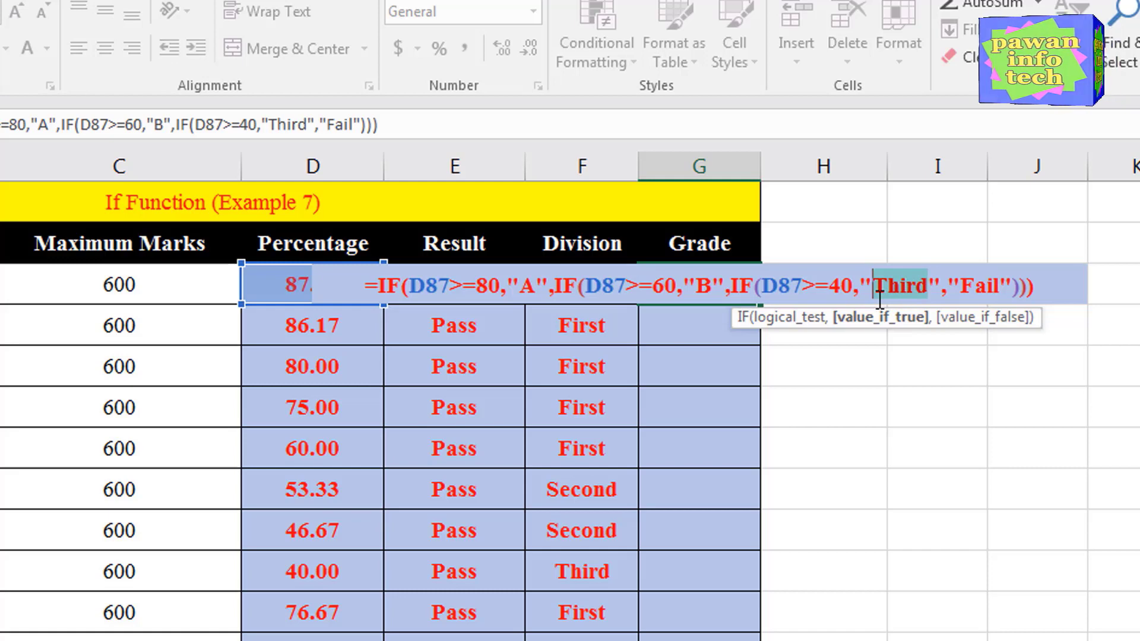
{"action": "type", "text": "C"}
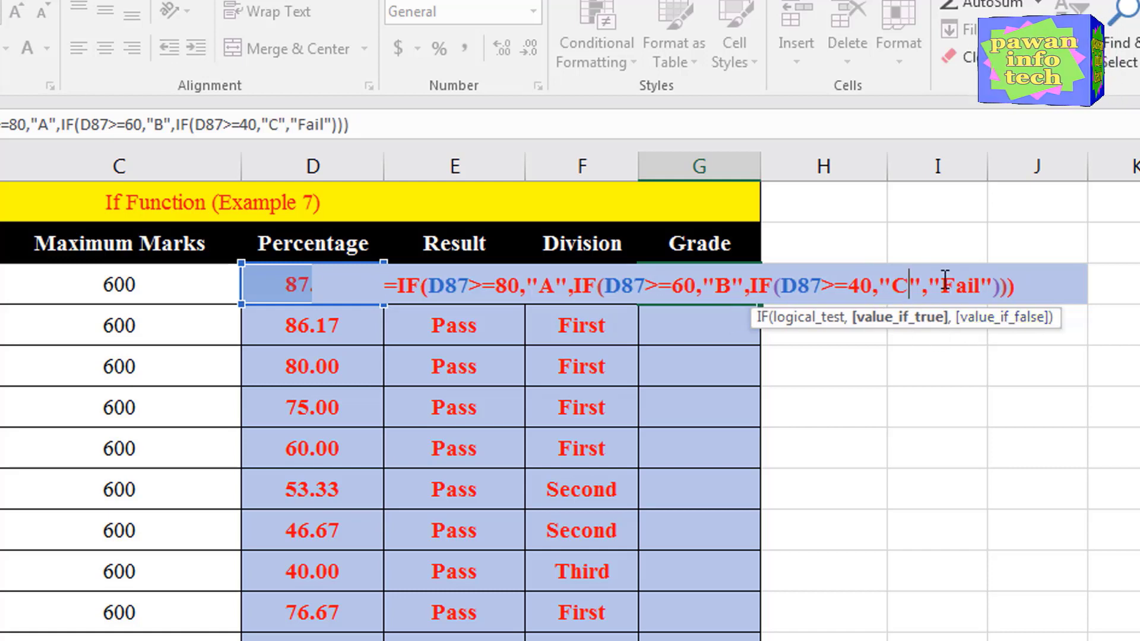
{"action": "left_click_drag", "start_coordinate": [948, 284], "coordinate": [978, 286]}
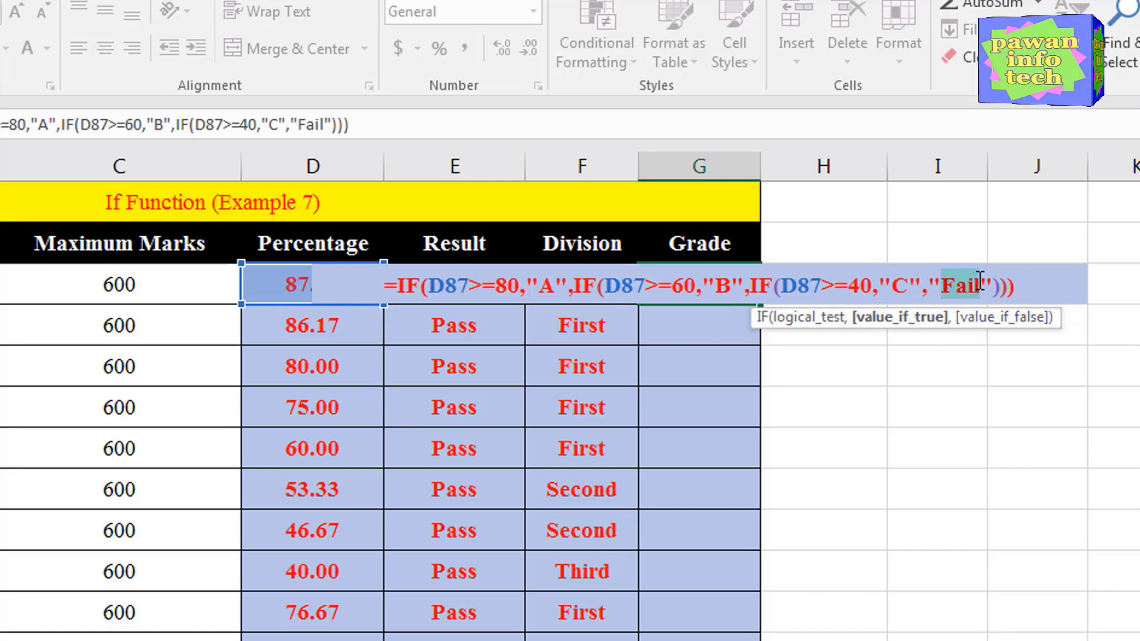
{"action": "type", "text": "N"}
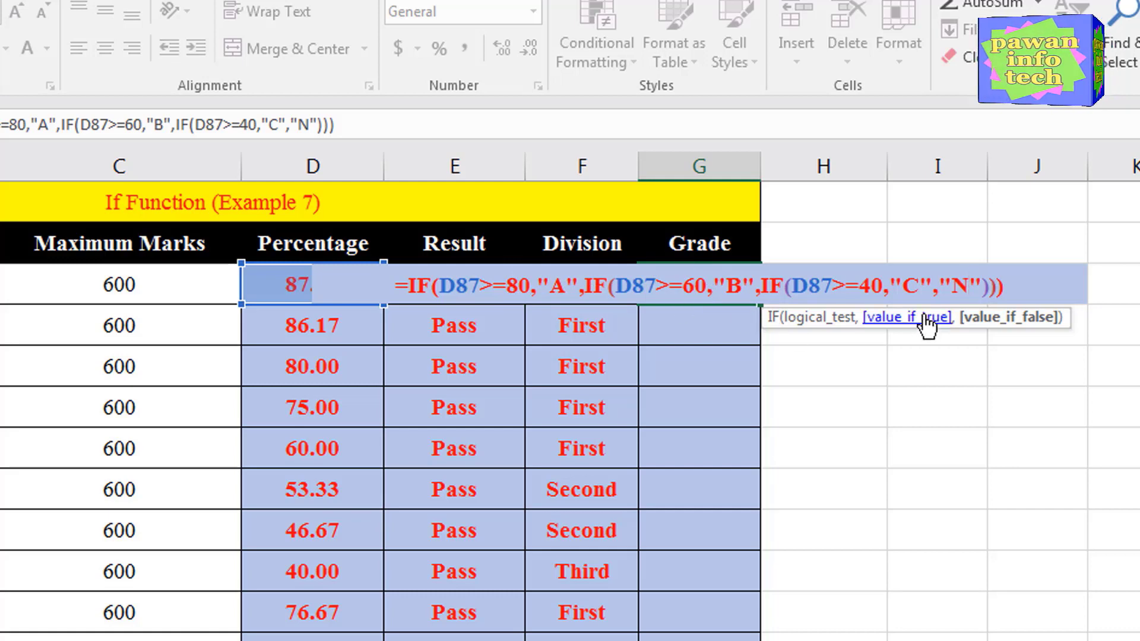
{"action": "left_click", "coordinate": [1009, 283]}
{"action": "key", "text": "Return"}
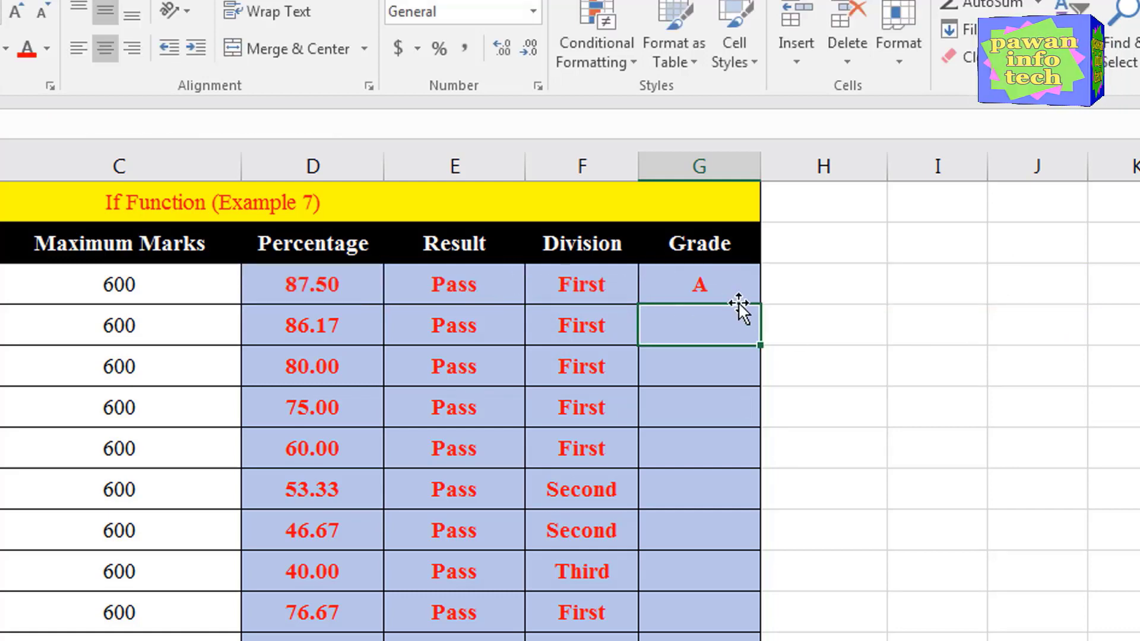
- Fill the G87 grade formula down to G96, giving each student an A, B or C
{"action": "left_click", "coordinate": [707, 284]}
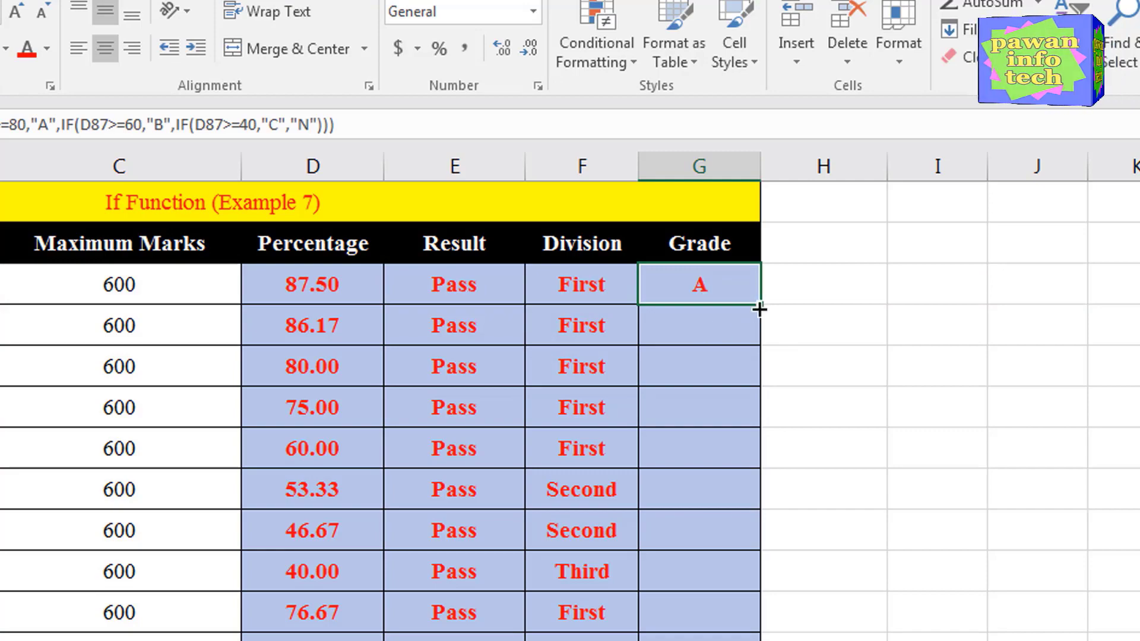
{"action": "left_click_drag", "start_coordinate": [760, 303], "coordinate": [1007, 606]}
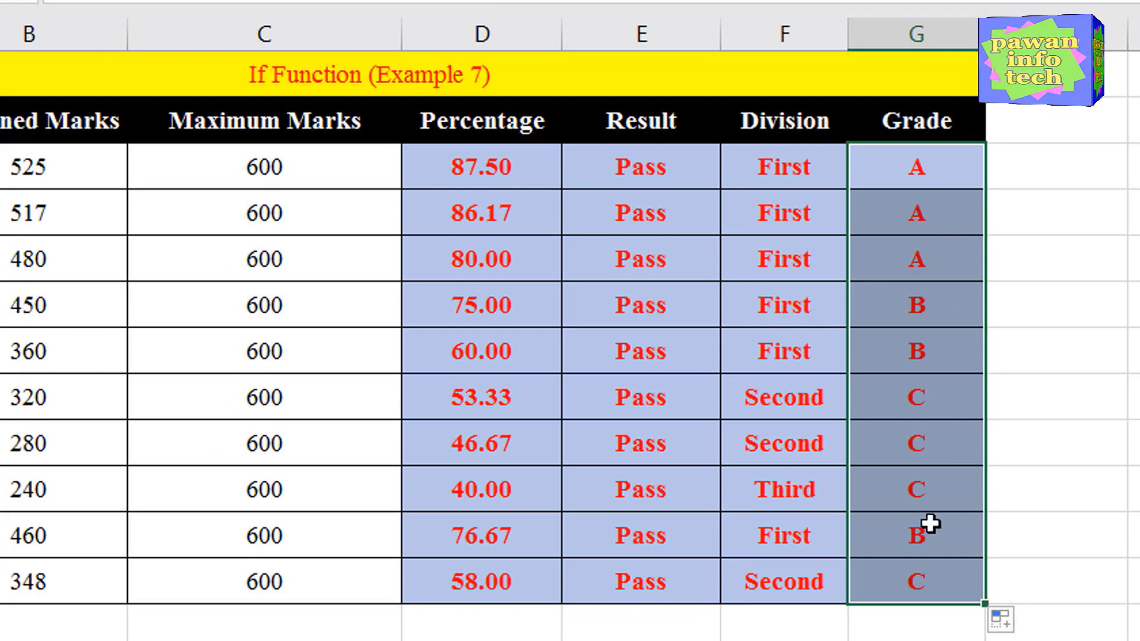
{"action": "left_click", "coordinate": [1048, 397]}
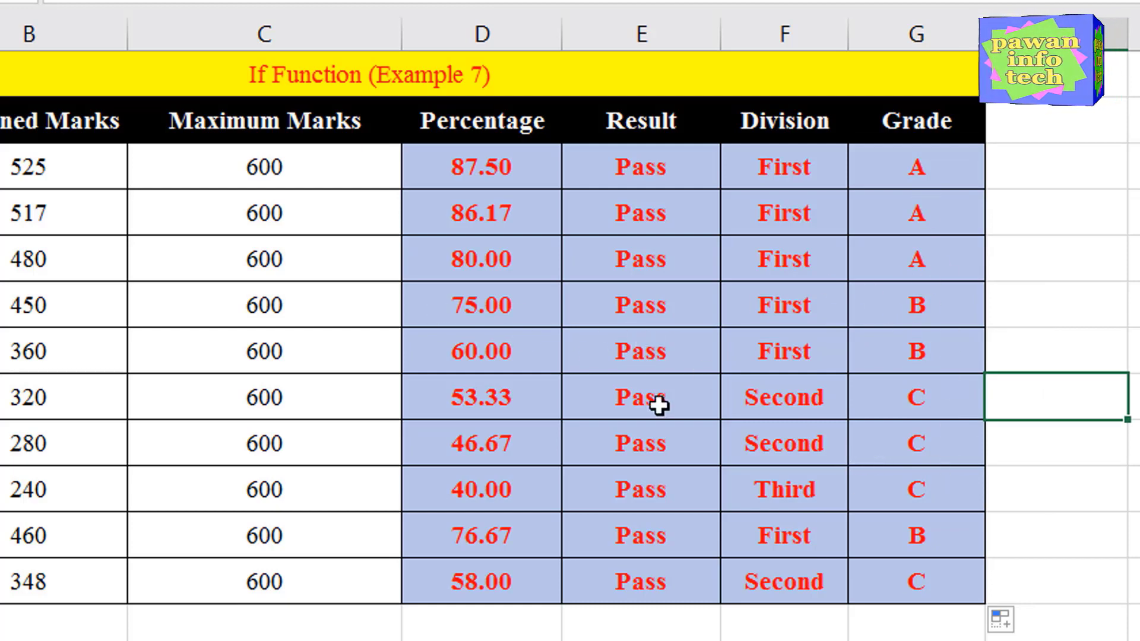
{"action": "left_click", "coordinate": [51, 446]}
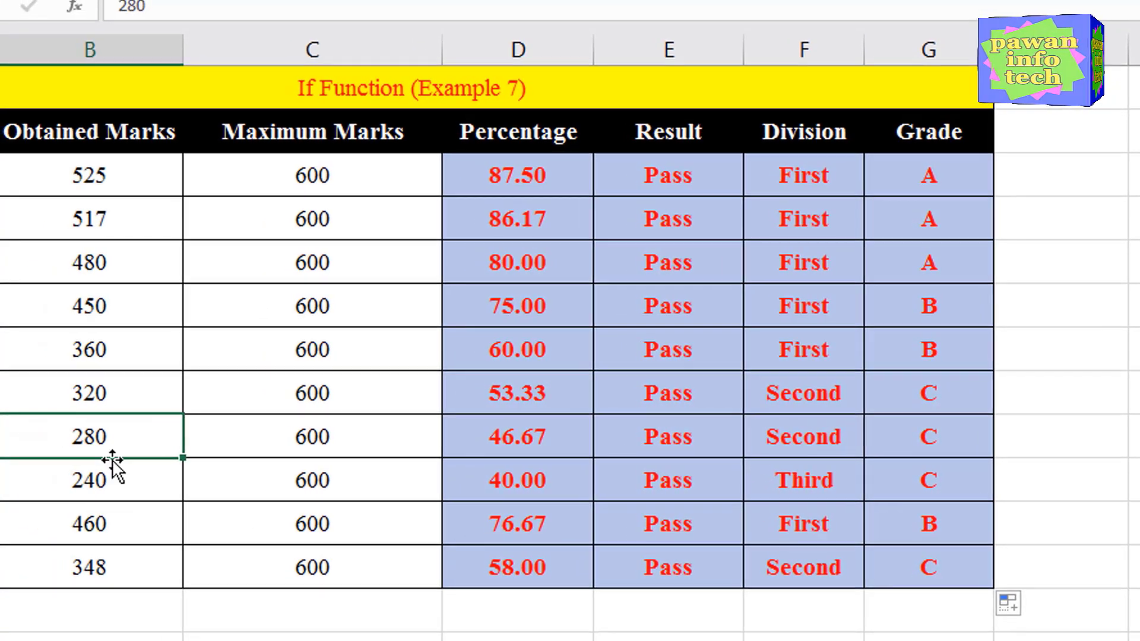
{"action": "type", "text": "1"}
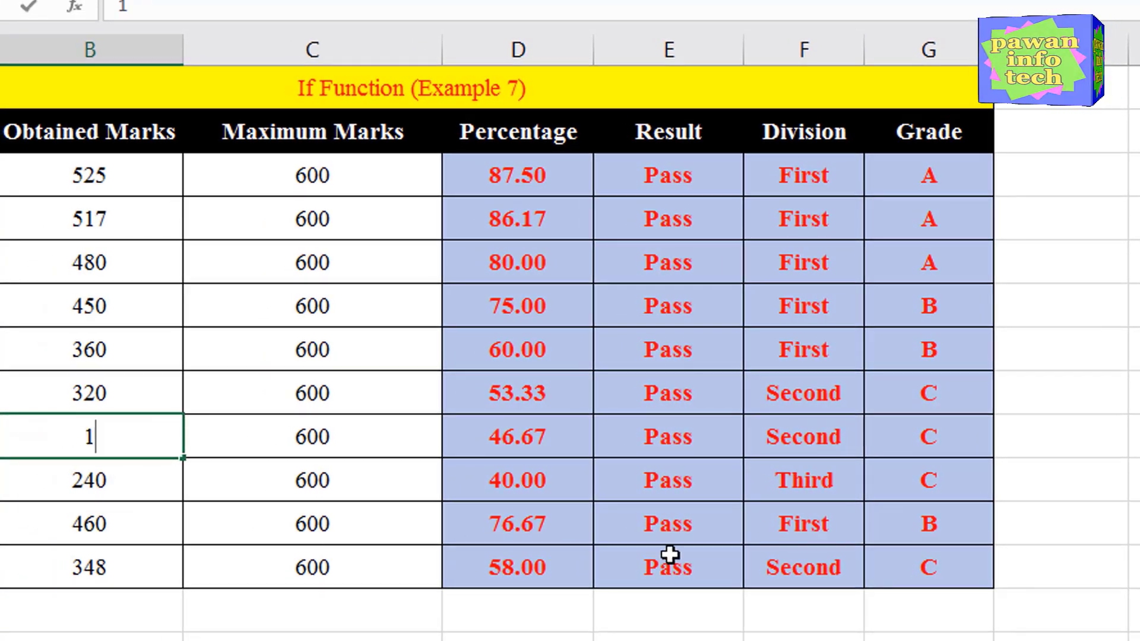
{"action": "type", "text": "80"}
{"action": "key", "text": "Return"}
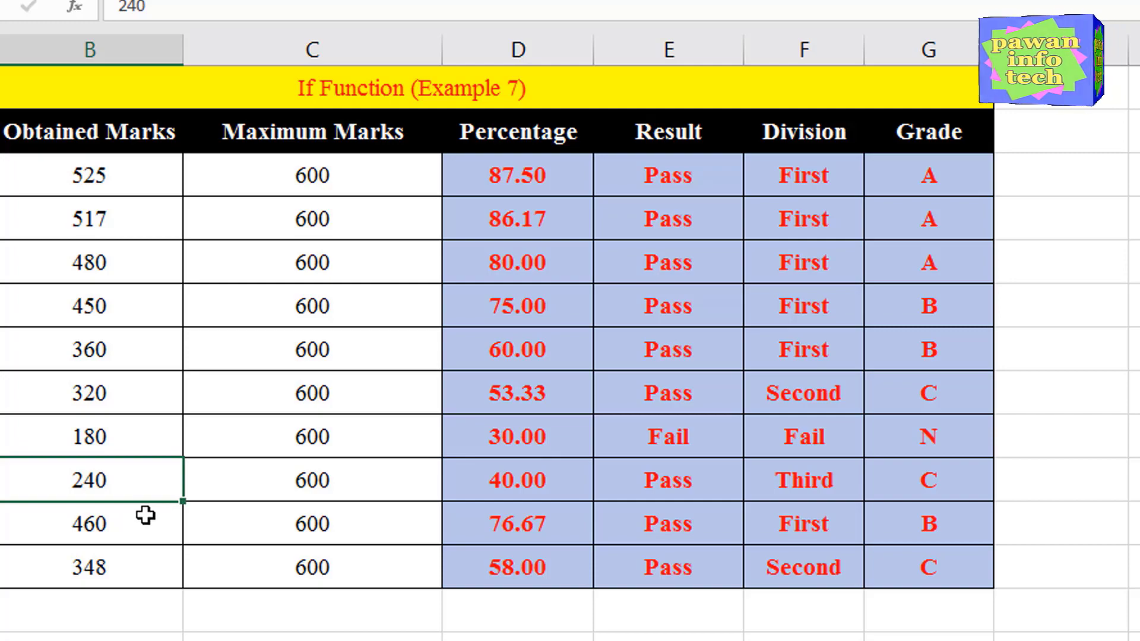
{"action": "key", "text": "ctrl+z"}
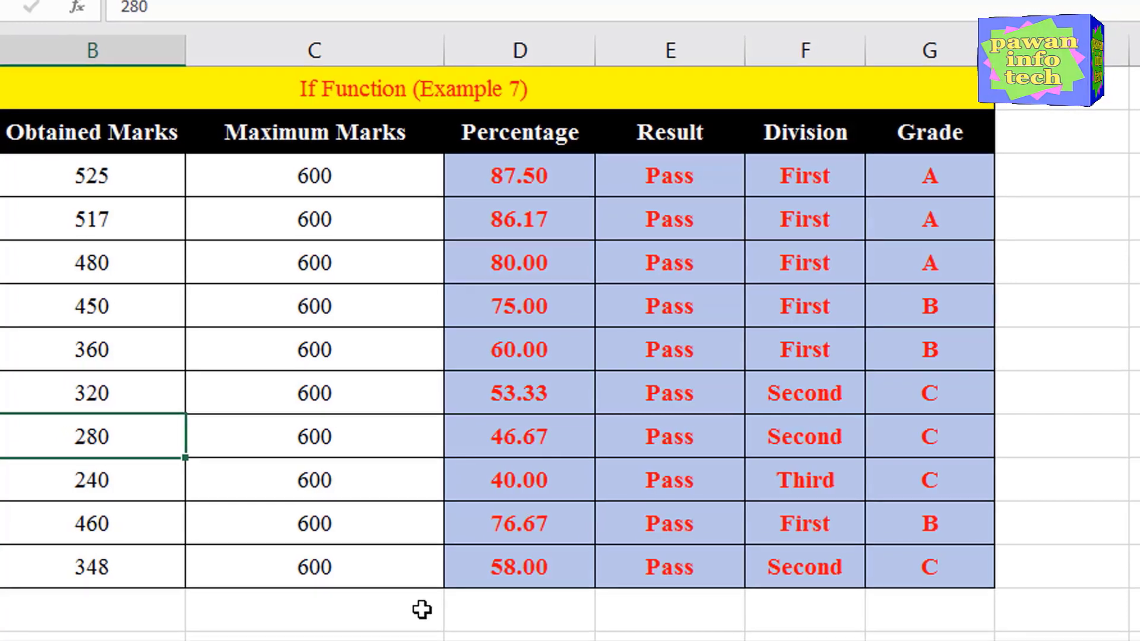